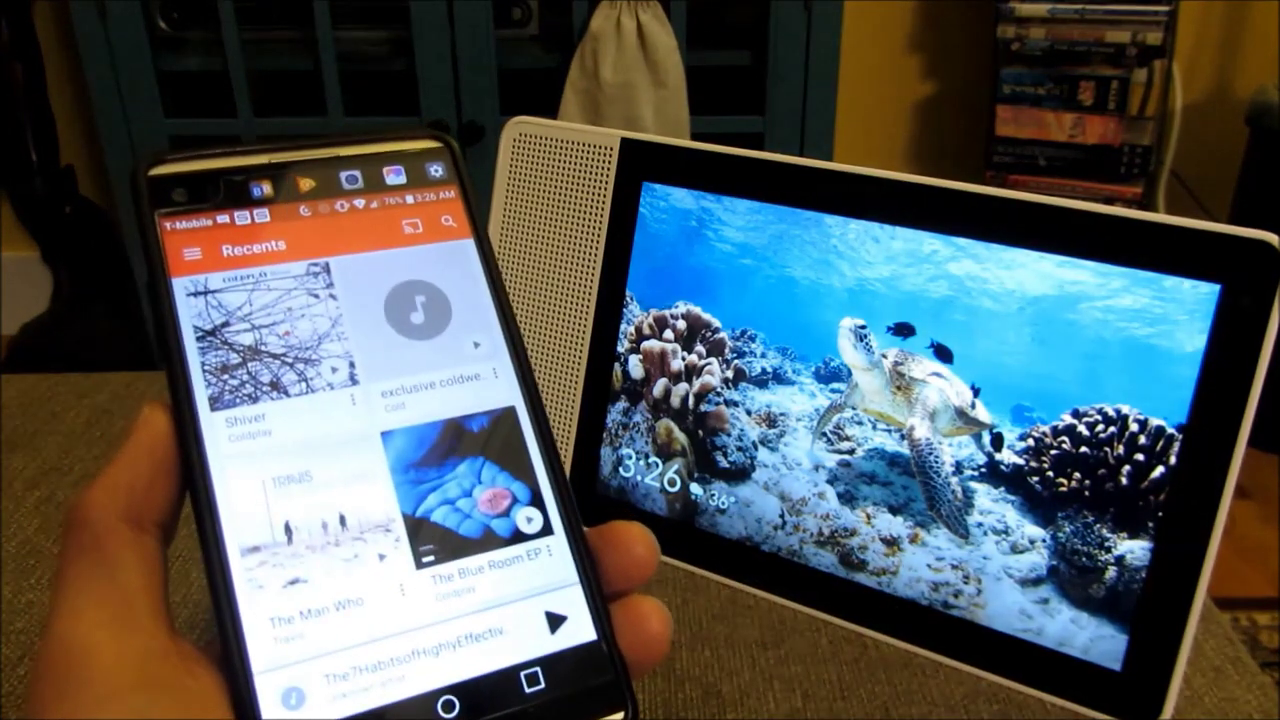
Scroll down through the Recents albums and back up, then go to the Android home screen
scroll(470, 485, "down", 3)
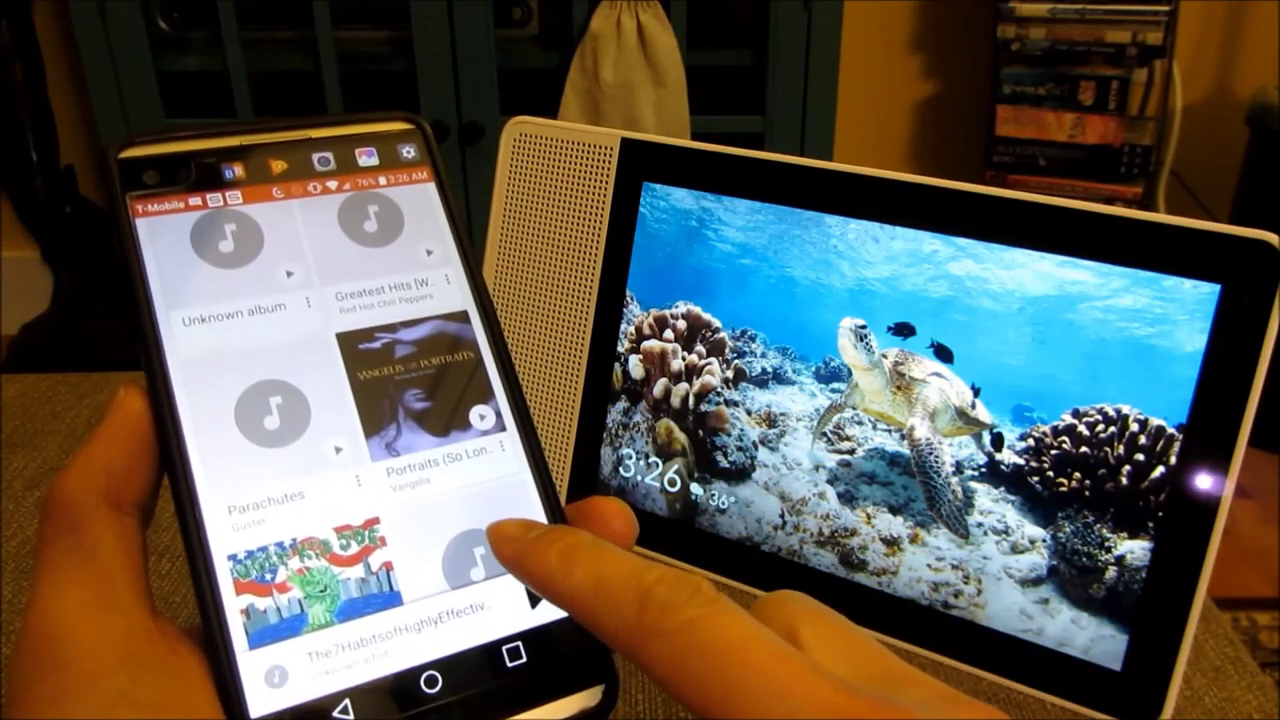
scroll(470, 480, "down", 3)
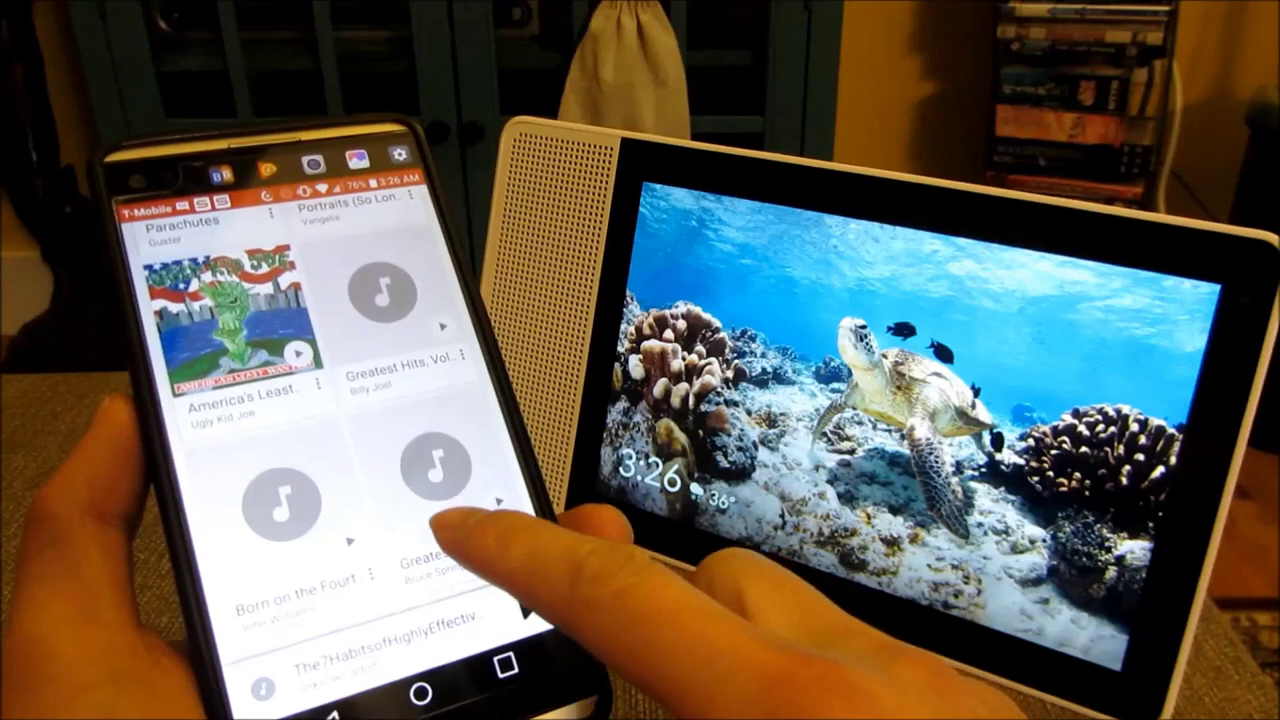
scroll(440, 525, "down", 2)
scroll(471, 529, "up", 3)
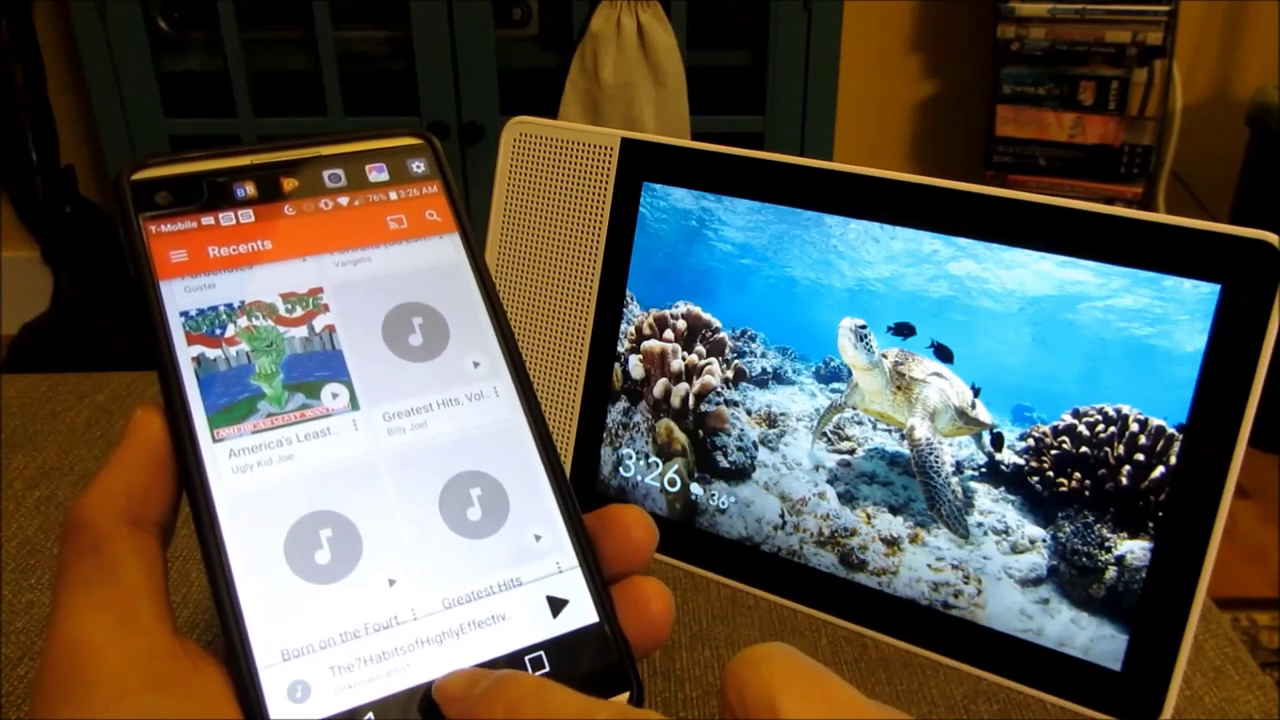
left_click(445, 690)
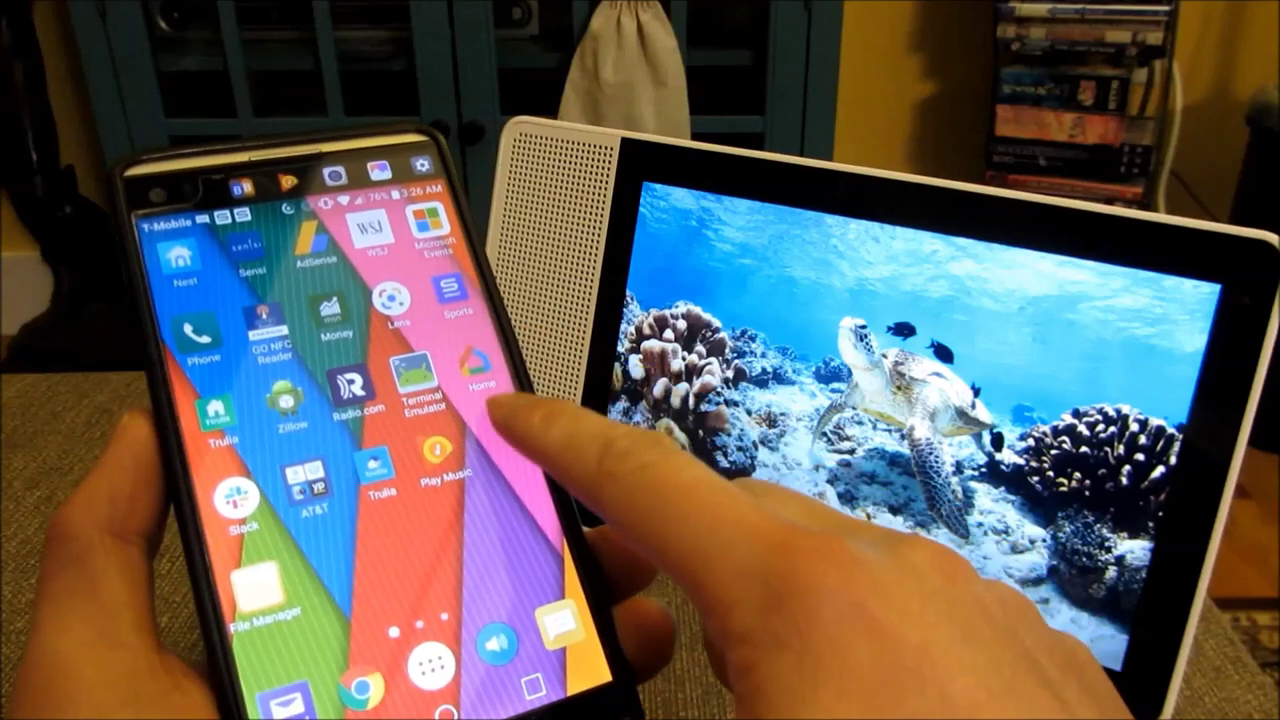
In Google Home, open the Willow home's settings and go to its Music section
left_click(487, 366)
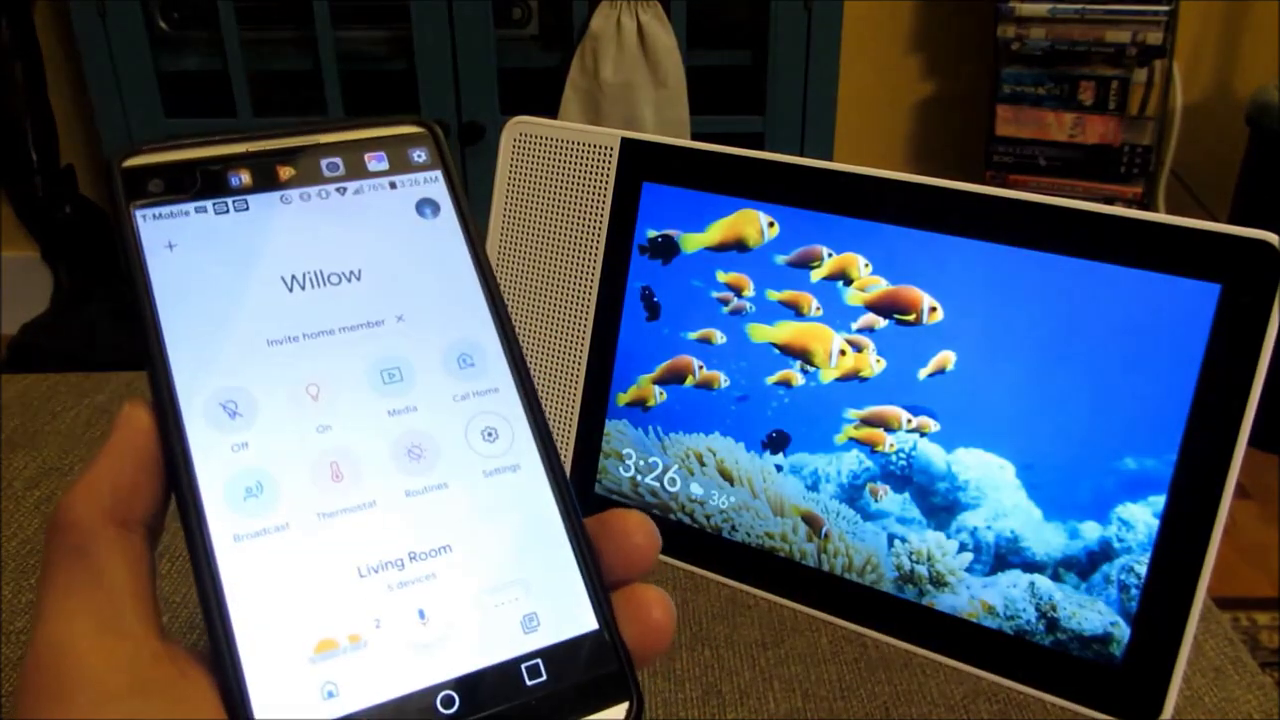
left_click(507, 436)
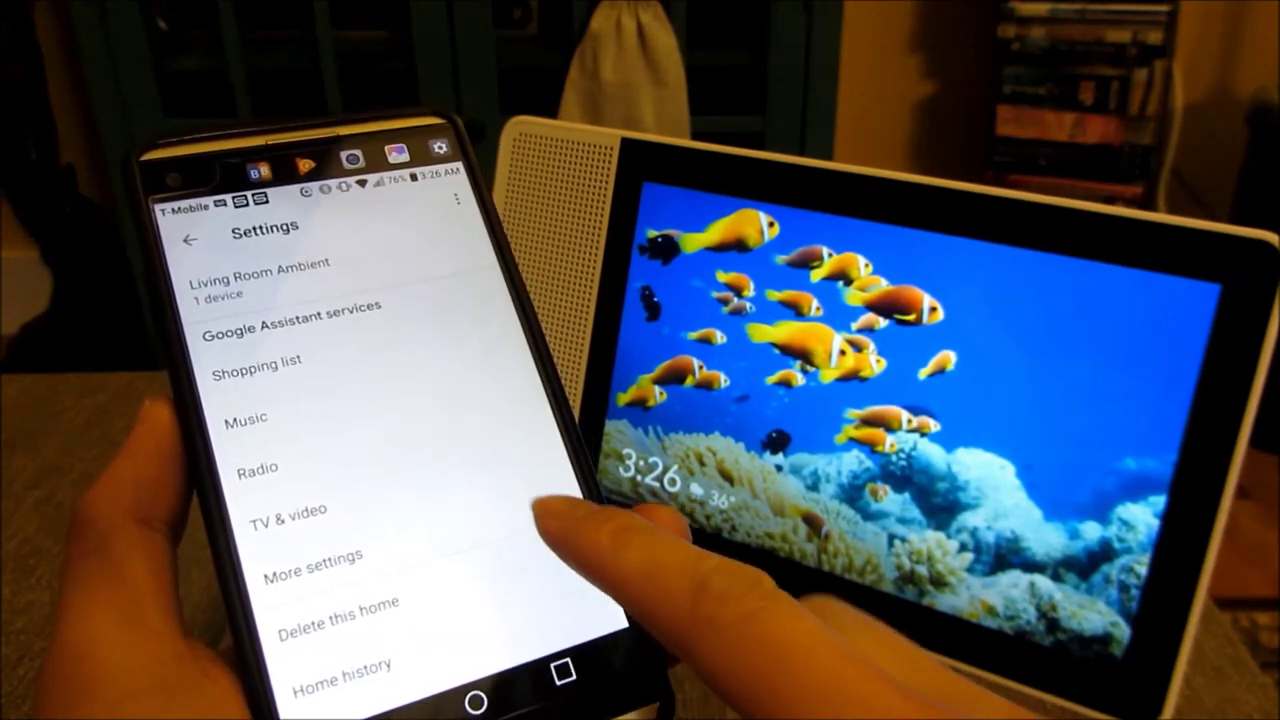
left_click(290, 425)
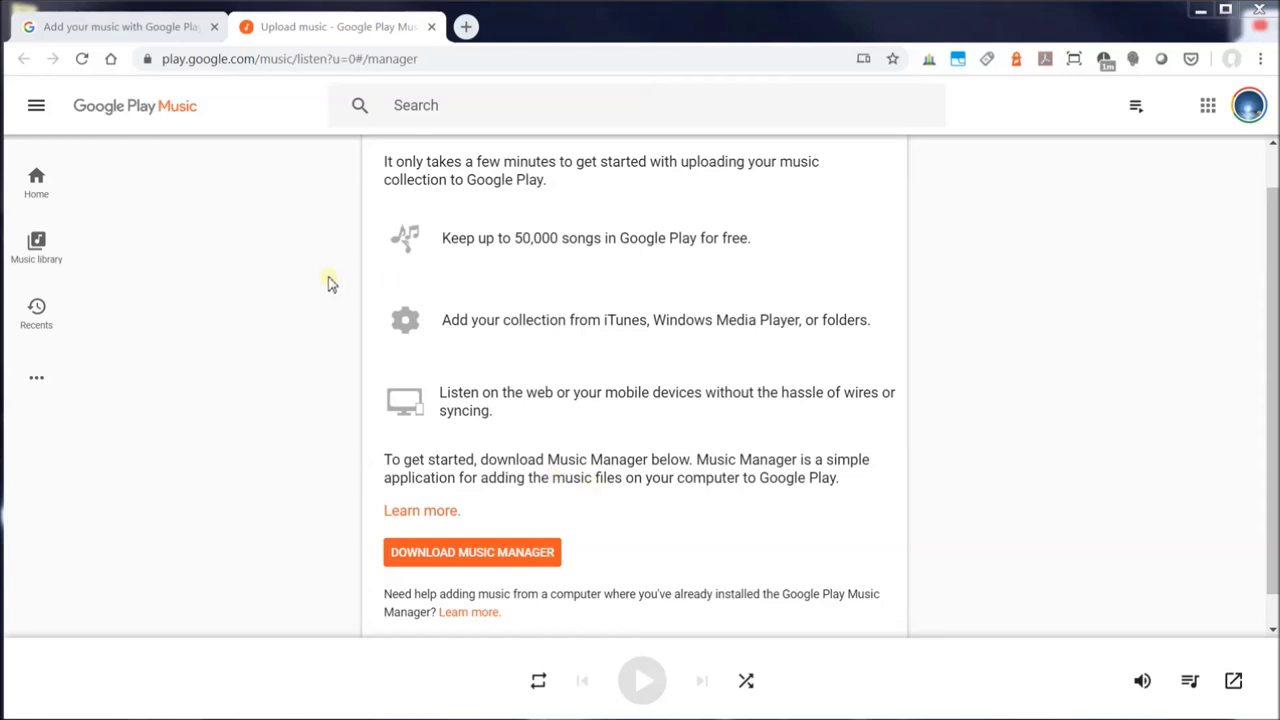
left_click_drag(444, 63, 100, 95)
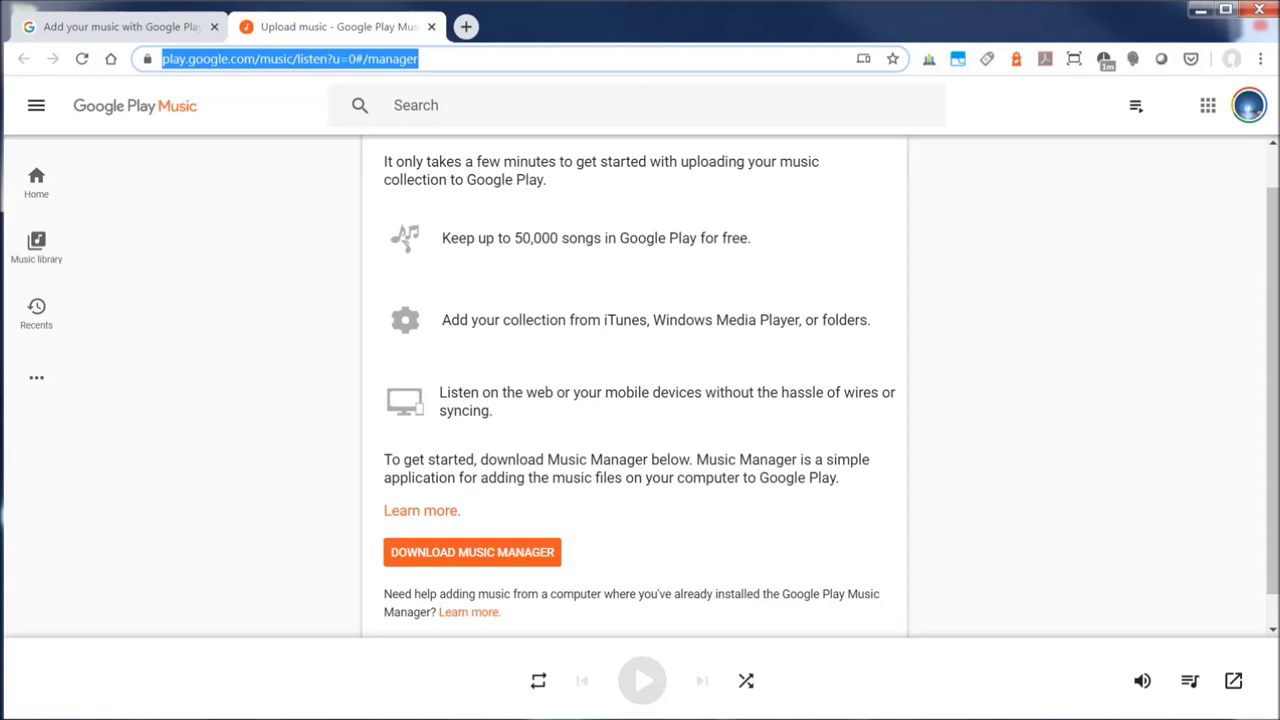
key("alt+Tab")
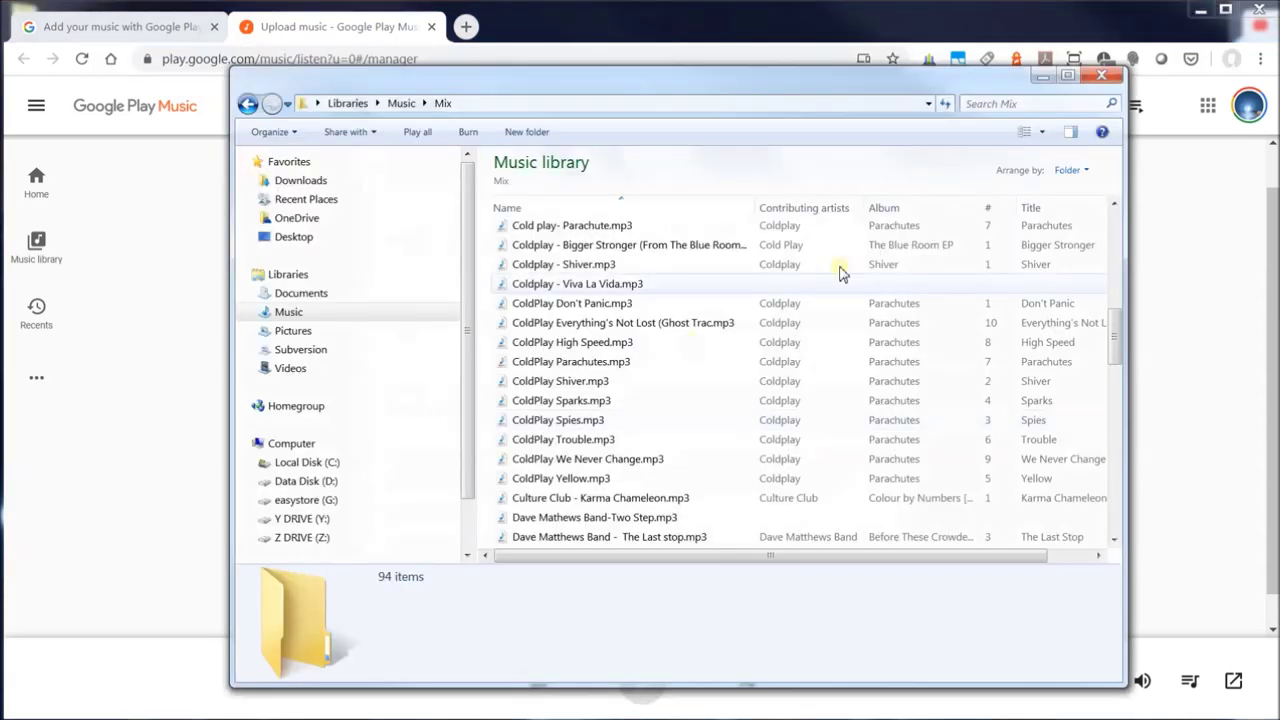
left_click_drag(853, 88, 884, 81)
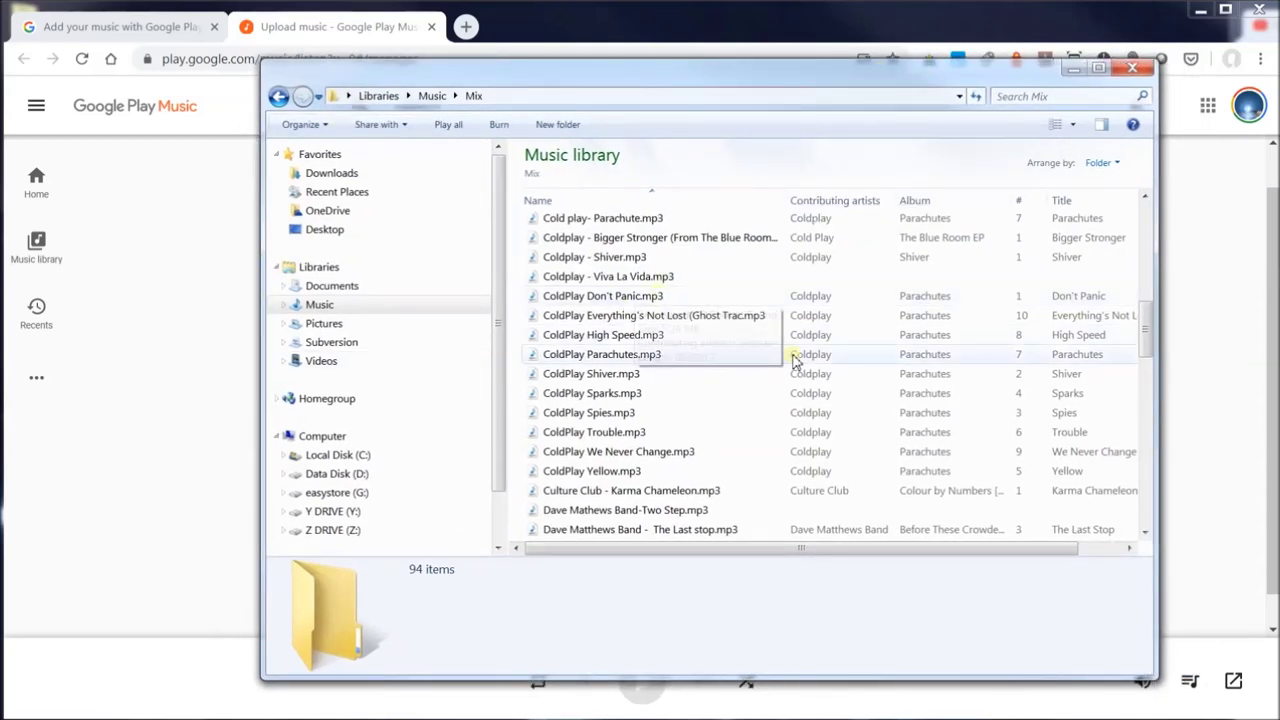
mouse_move(1137, 328)
left_mouse_down()
mouse_move(1141, 374)
mouse_move(1141, 352)
left_mouse_up()
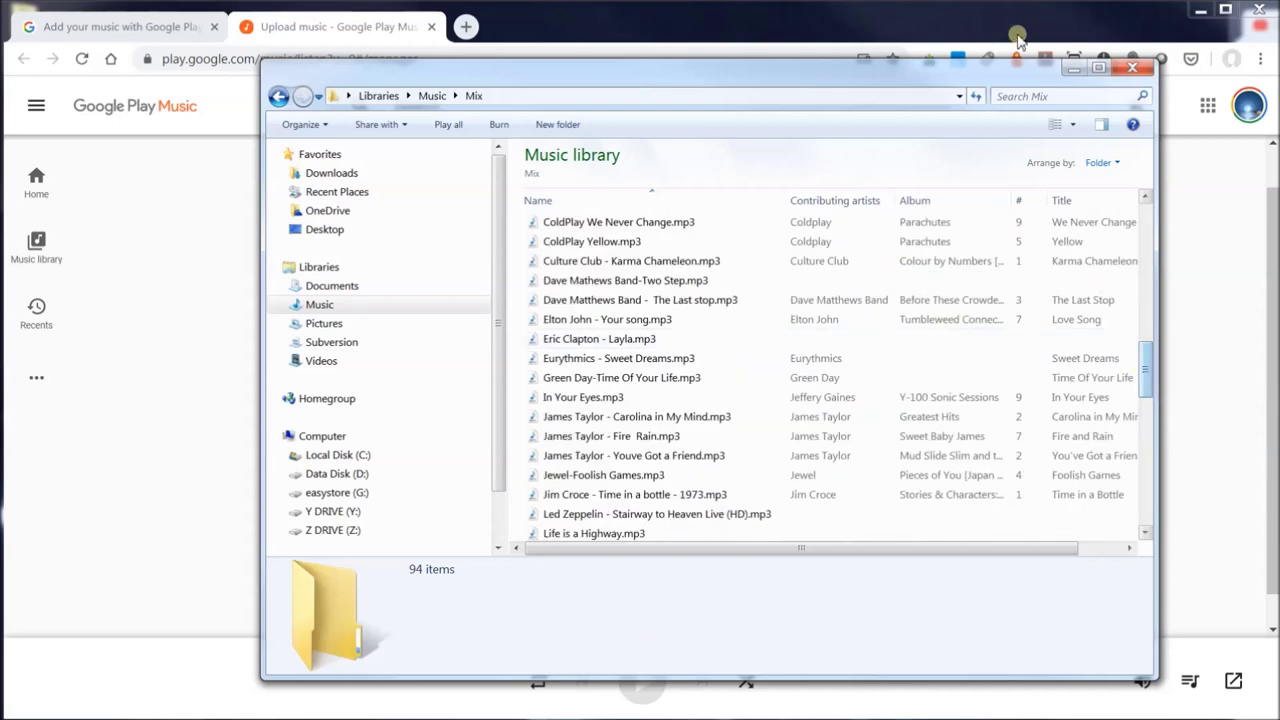
left_click(1073, 67)
left_click(438, 60)
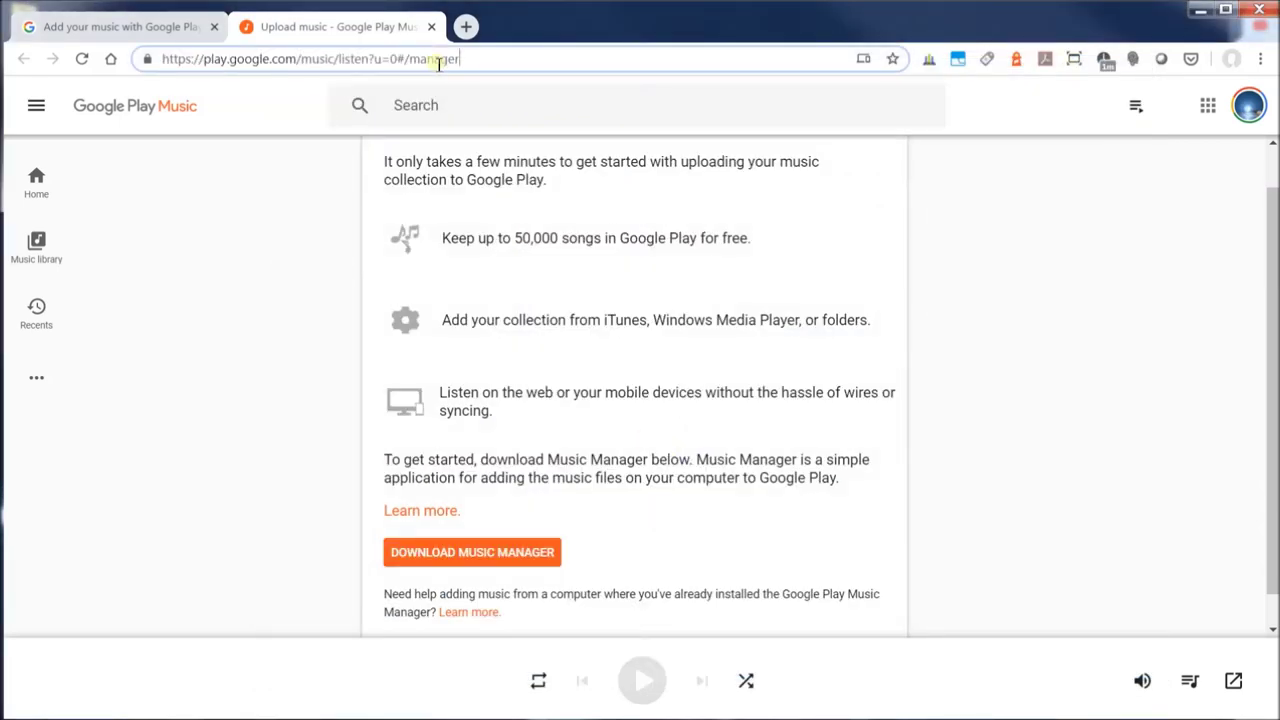
Download and run the Music Manager installer, dismiss the completion notice, and centre its window
left_click(487, 560)
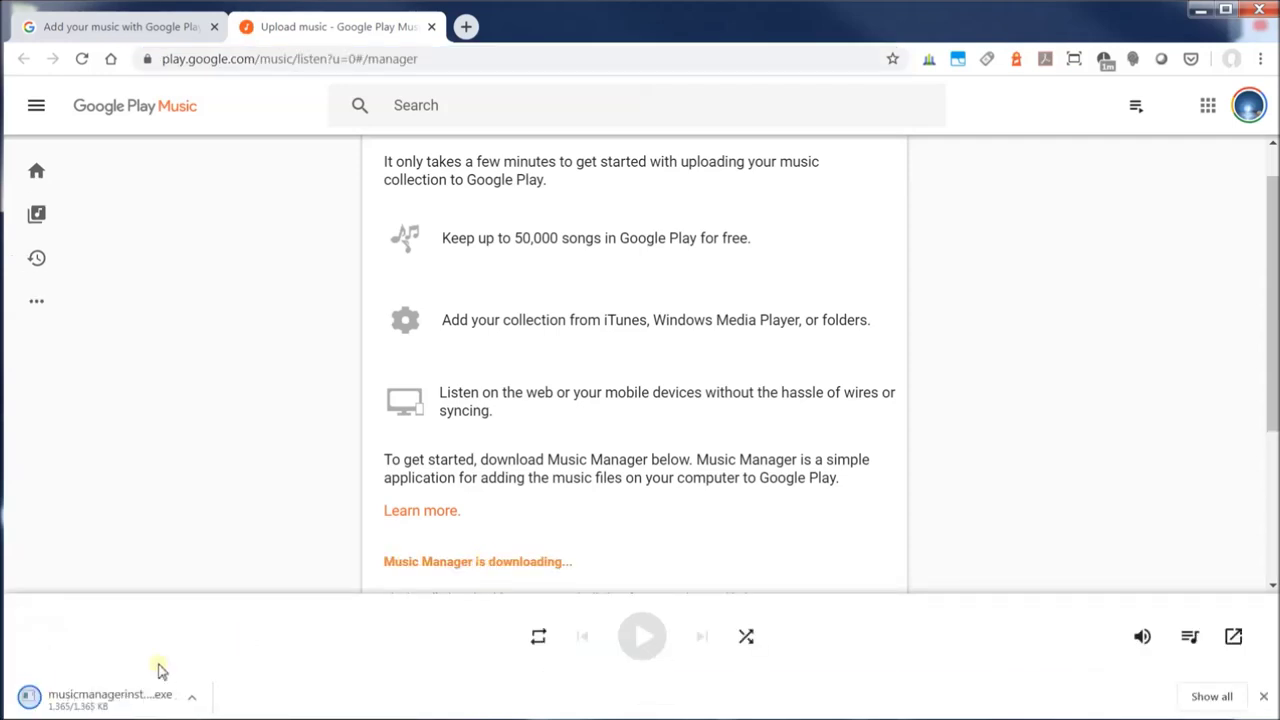
left_click(90, 705)
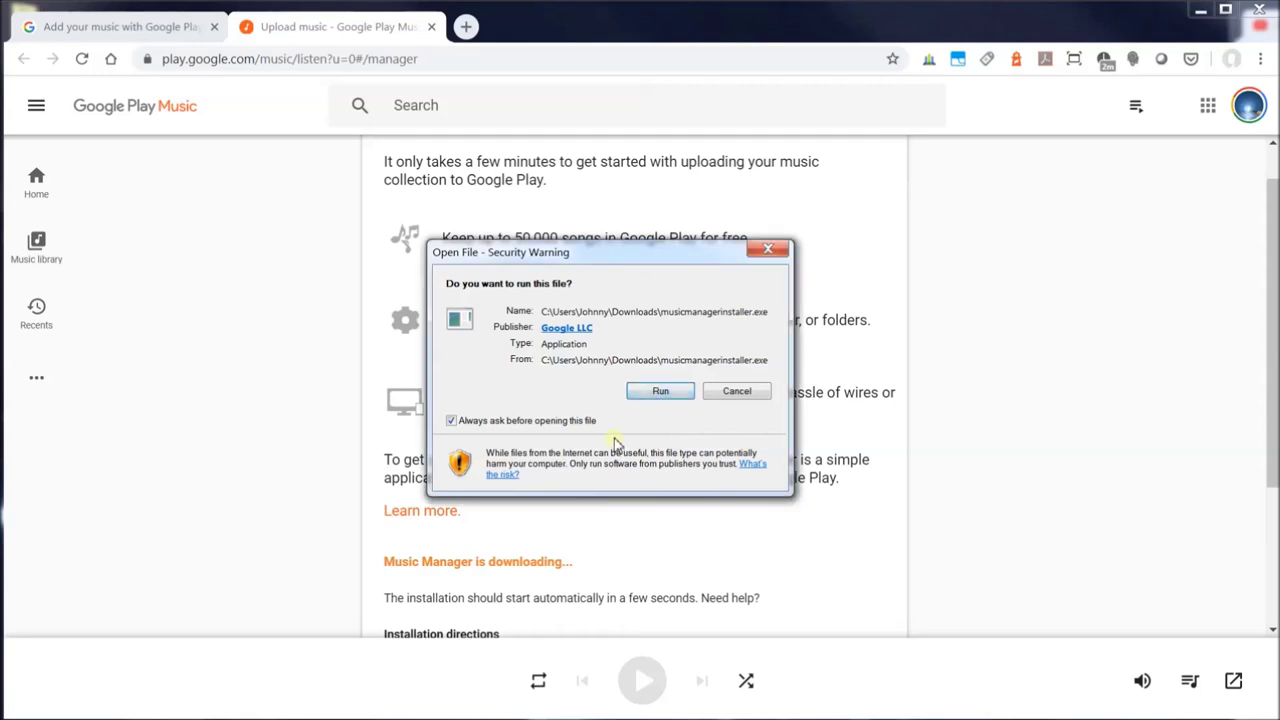
key("Return")
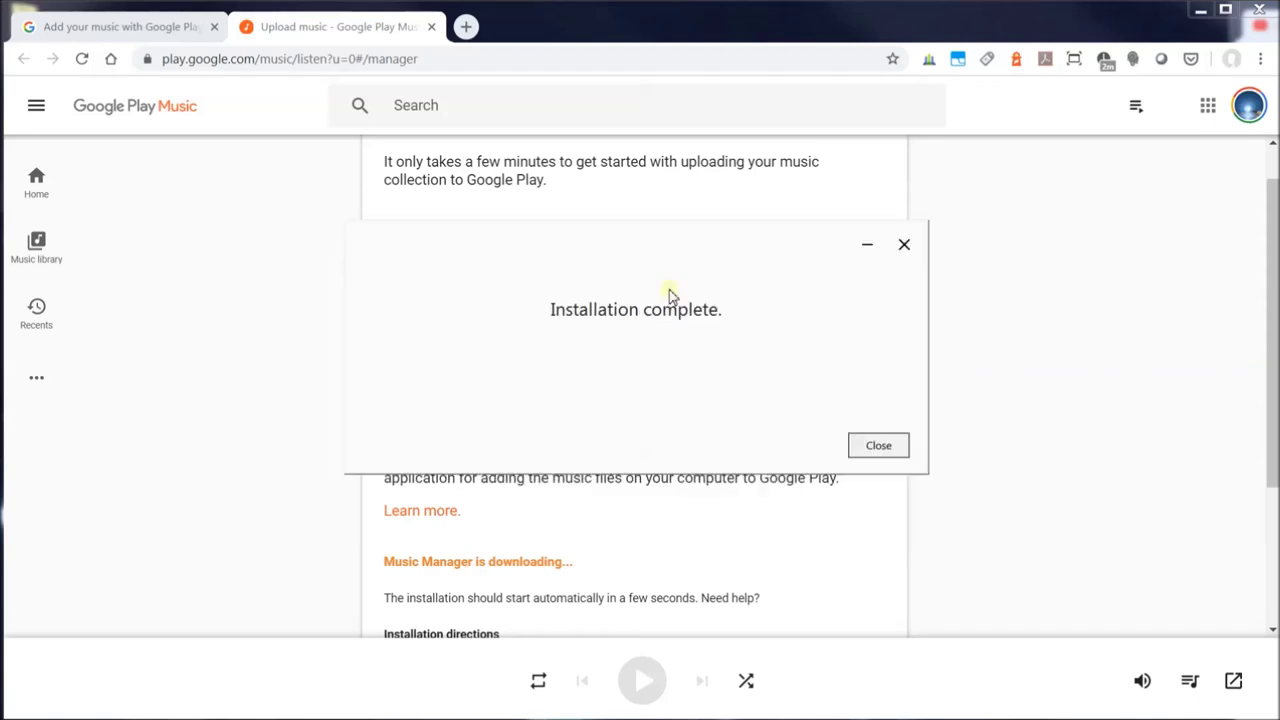
left_click(890, 450)
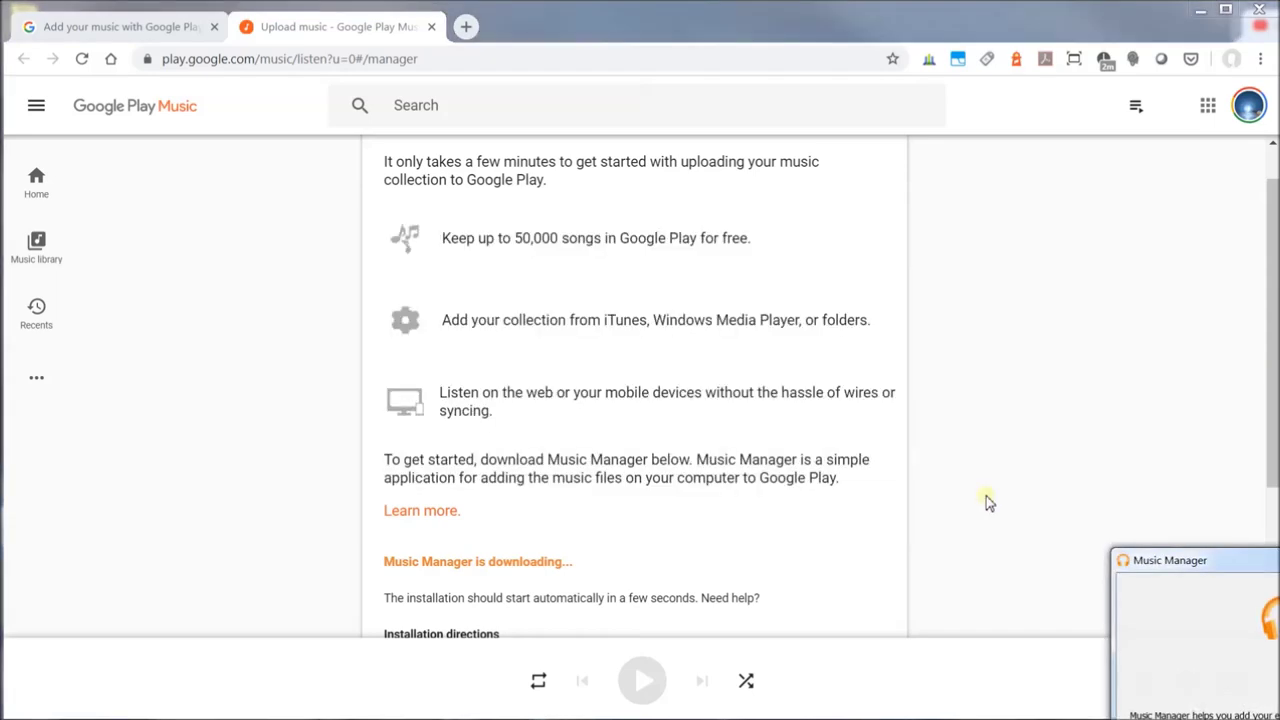
left_click_drag(1213, 565, 529, 197)
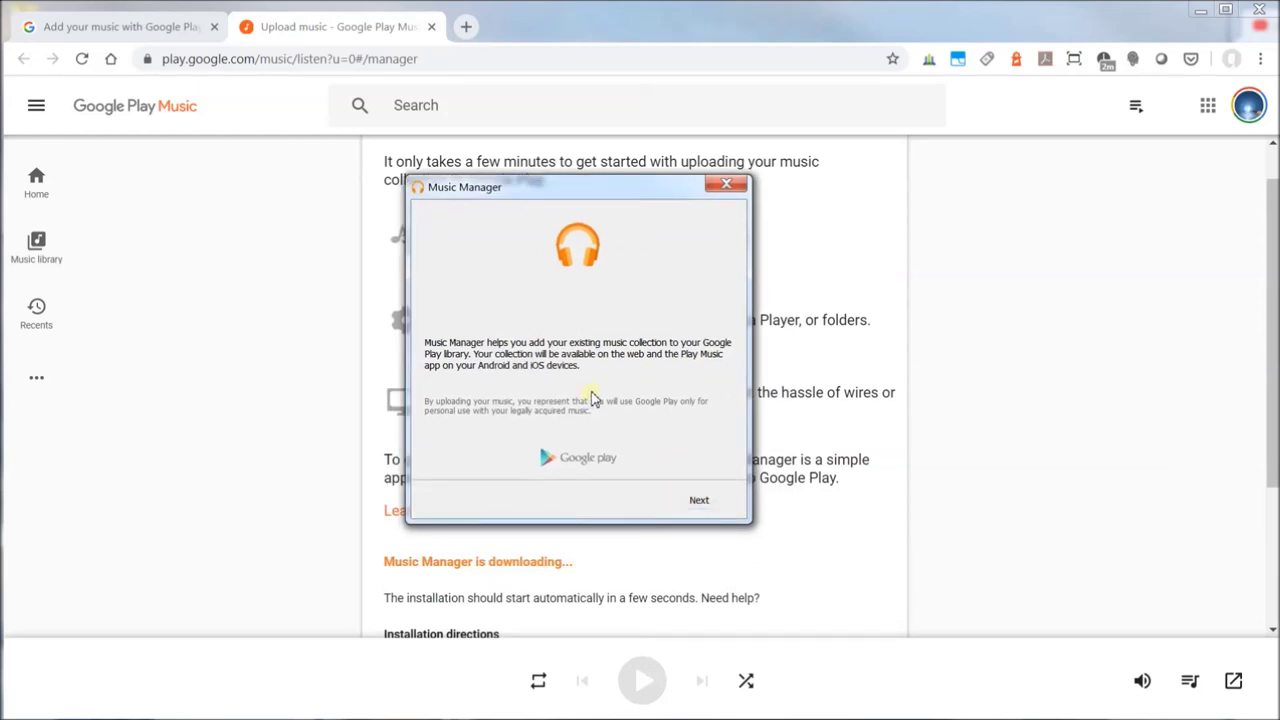
Continue past Music Manager's welcome and sign-in steps to the Google Play Music web player
left_click(699, 500)
left_click_drag(1195, 510, 583, 160)
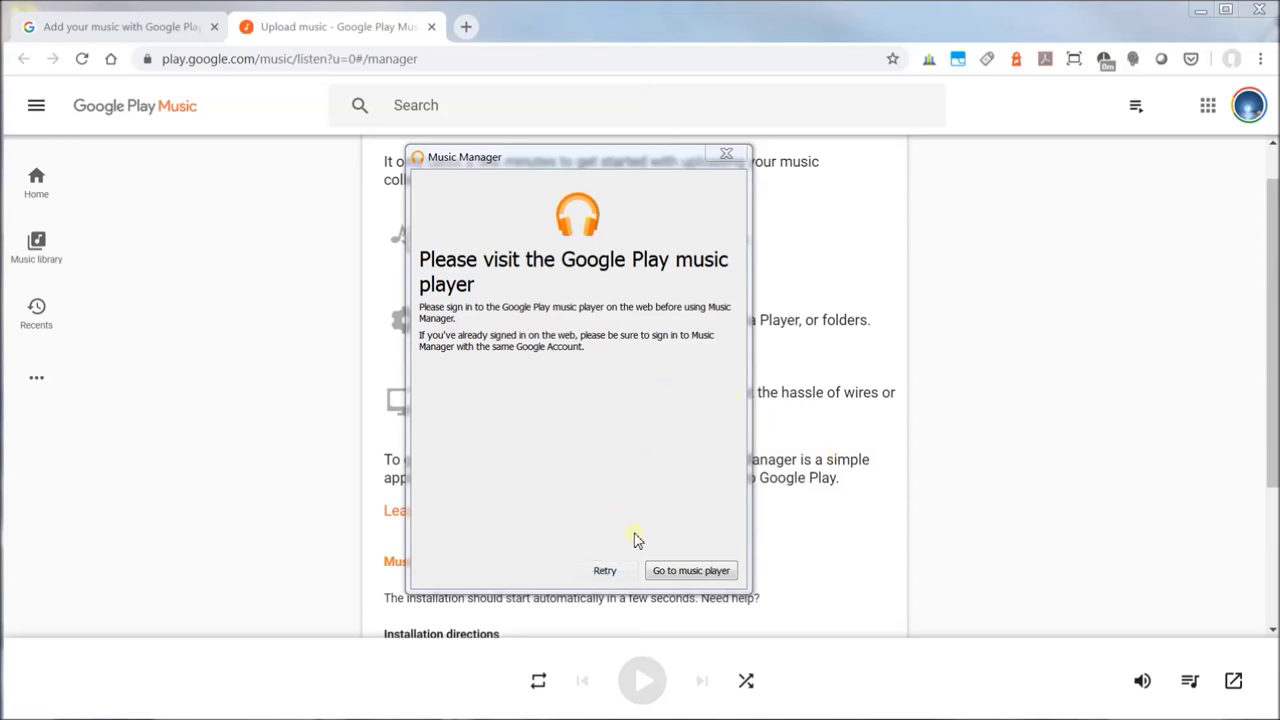
left_click(689, 571)
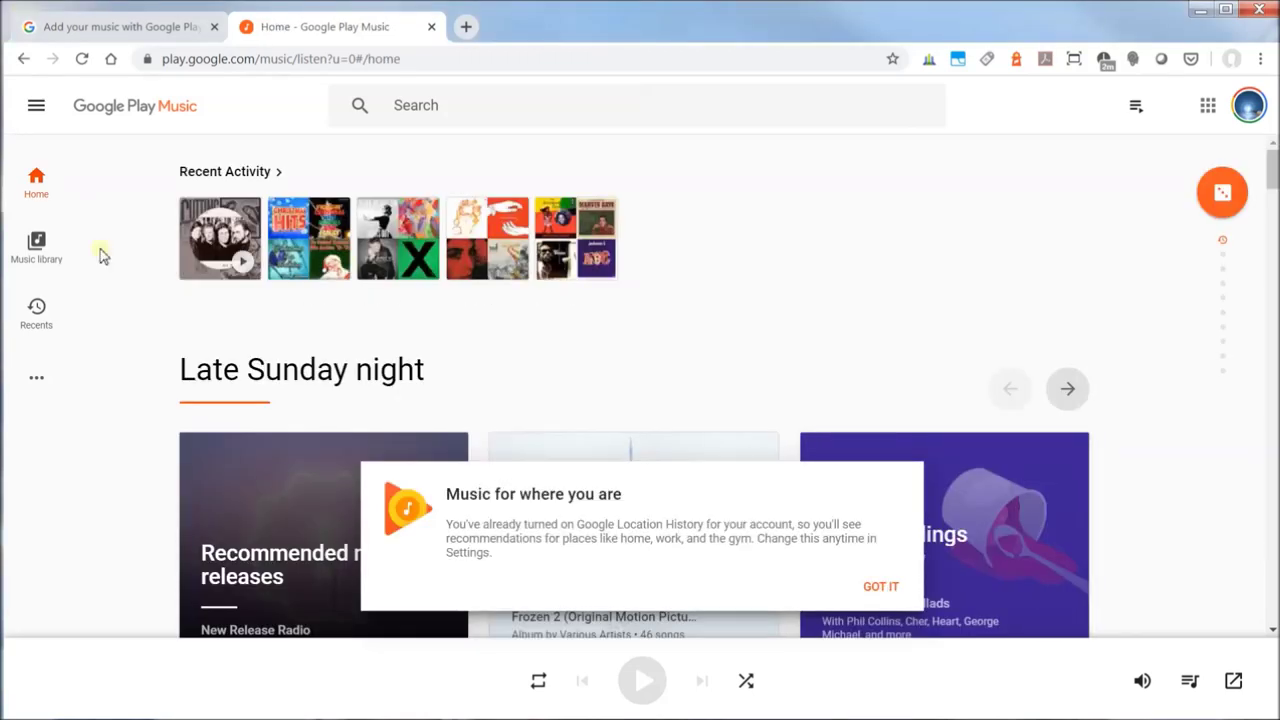
Open the library's ALBUMS view and choose ADD YOUR MUSIC
left_click(37, 250)
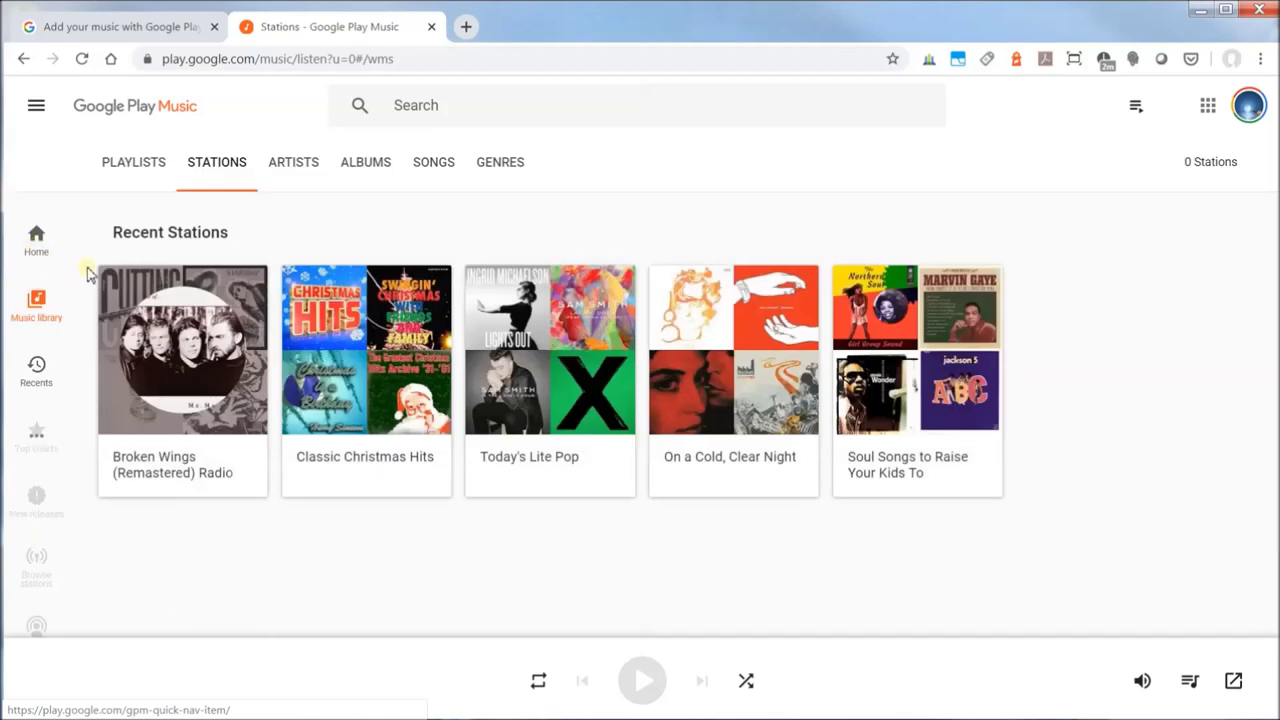
left_click(366, 165)
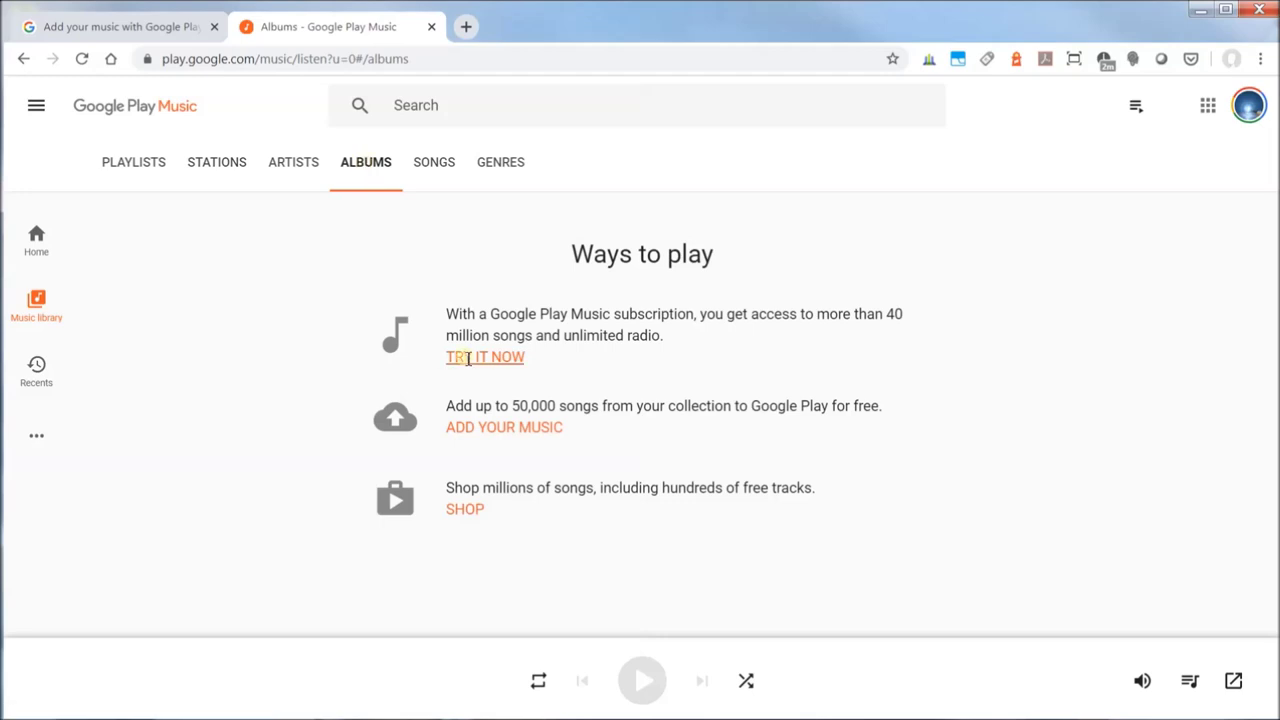
left_click(509, 428)
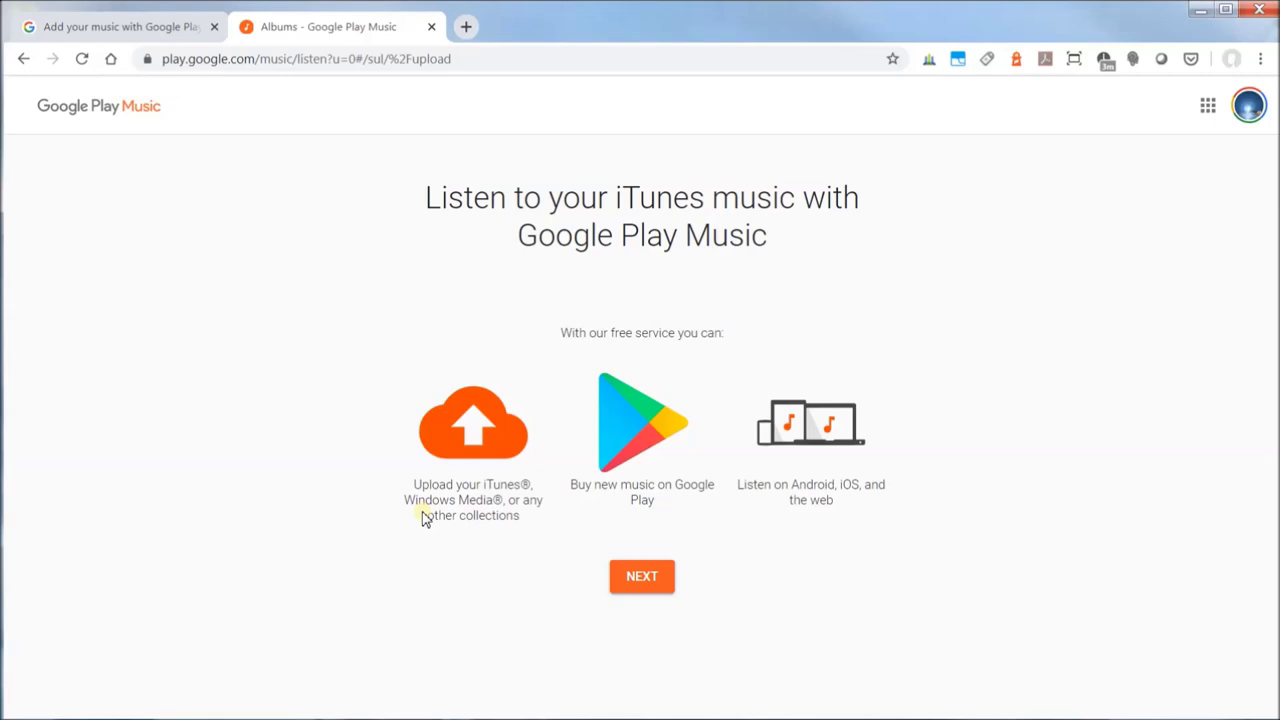
Verify the country with a card, activate the free service, and finish the genre and artist picks
left_click(617, 583)
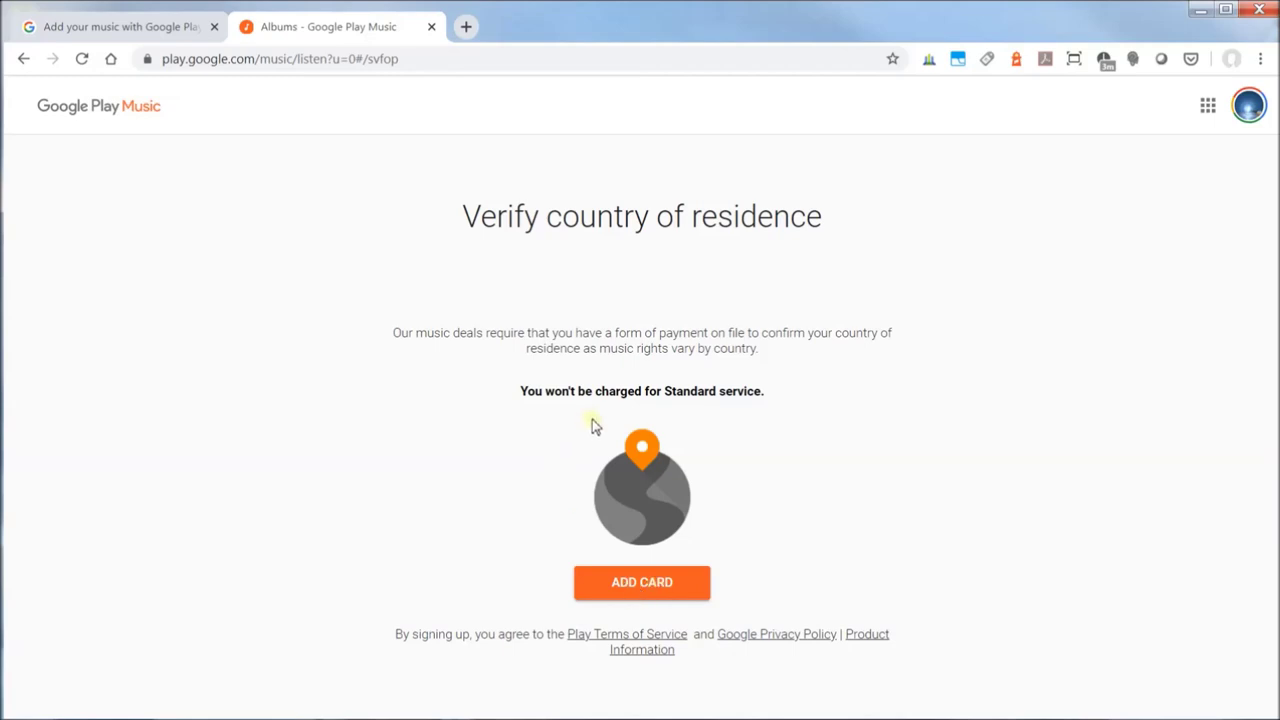
left_click(641, 591)
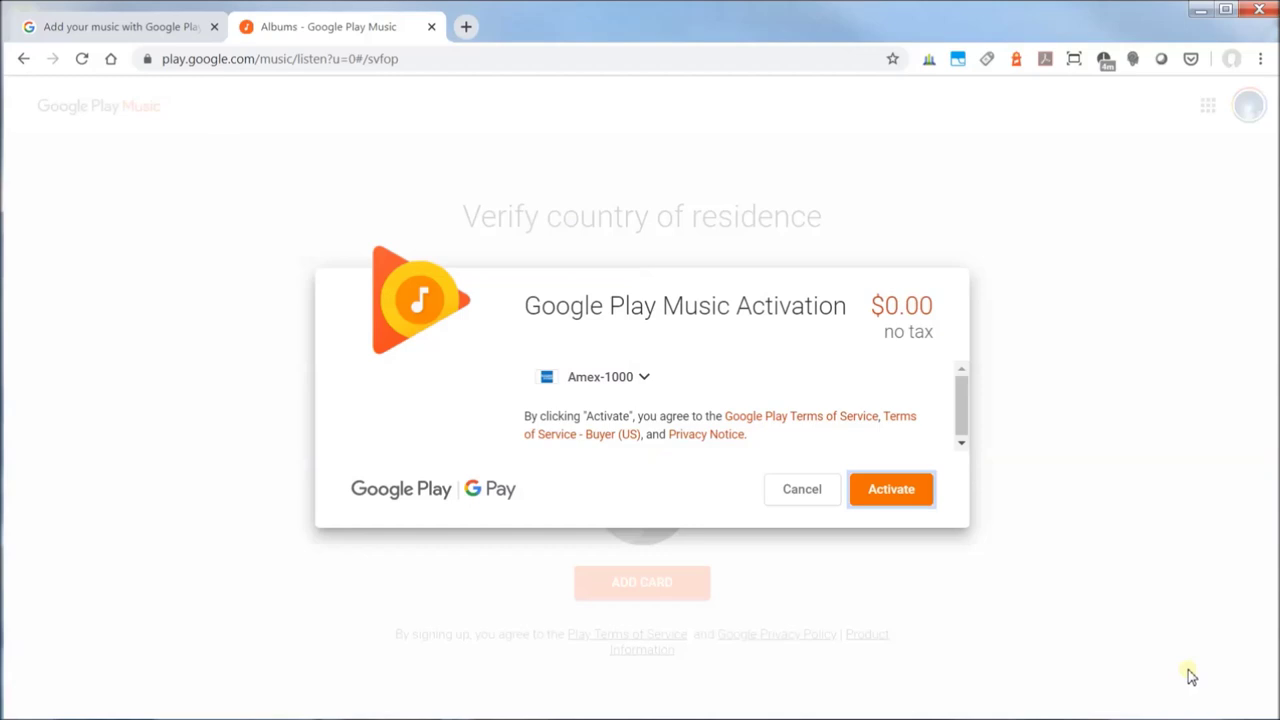
left_click(893, 493)
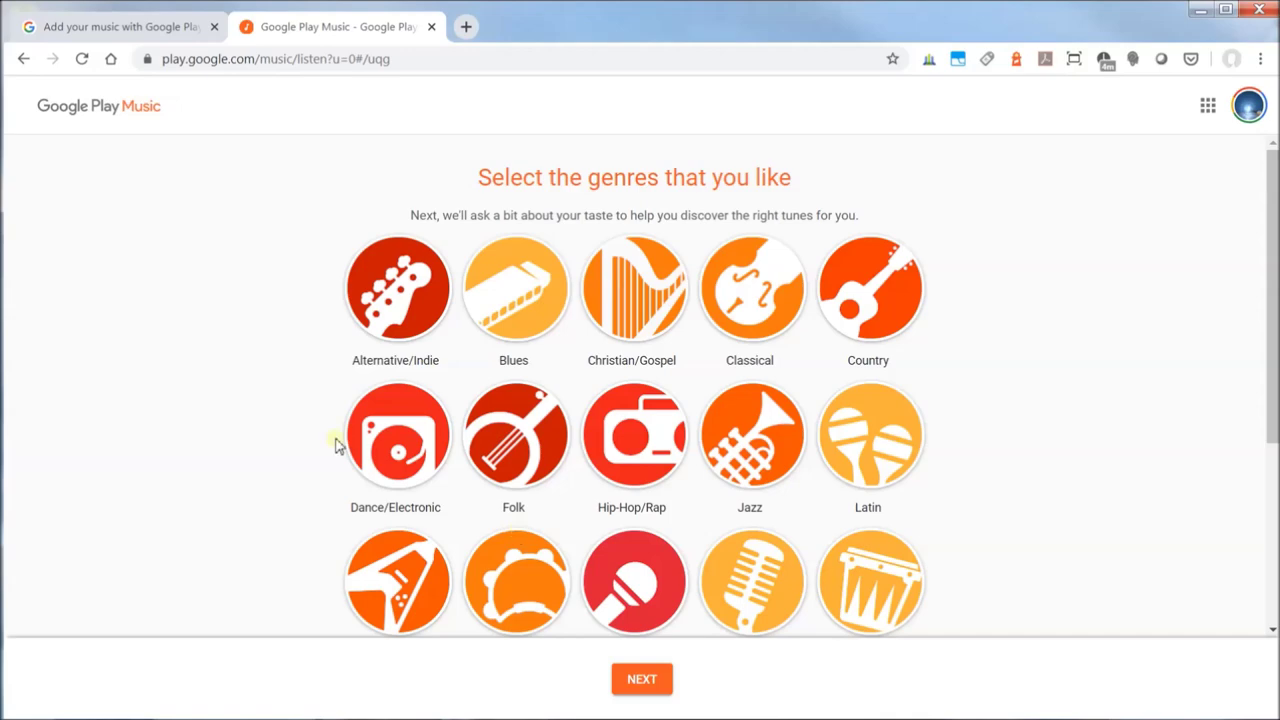
left_click(633, 684)
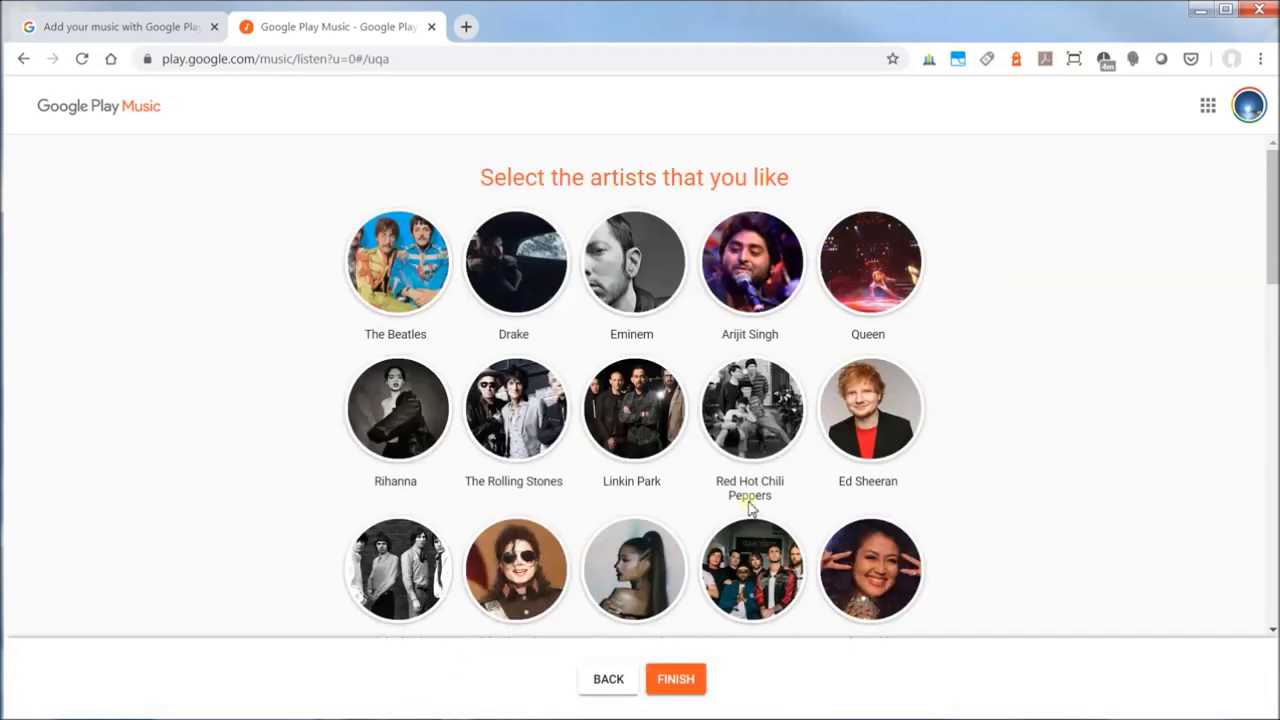
left_click(676, 680)
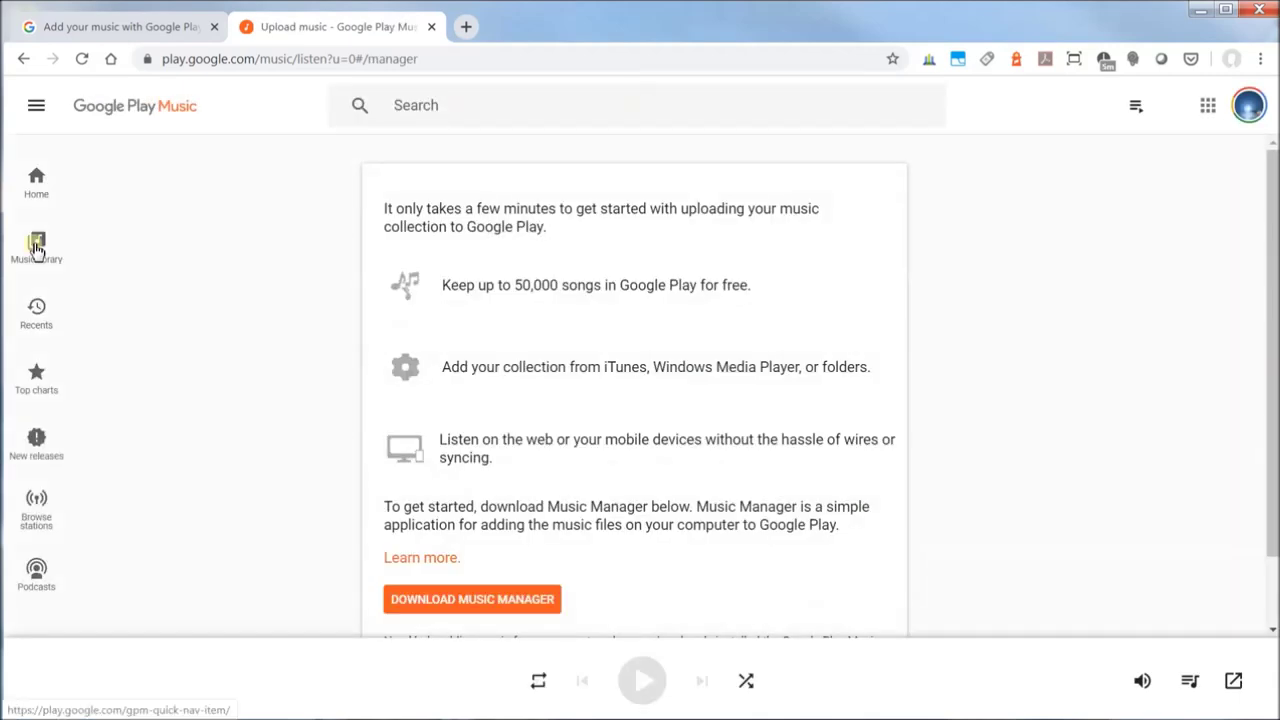
Open ADD YOUR MUSIC from the music library and follow INSTALL to the Chrome Web Store listing
left_click(36, 248)
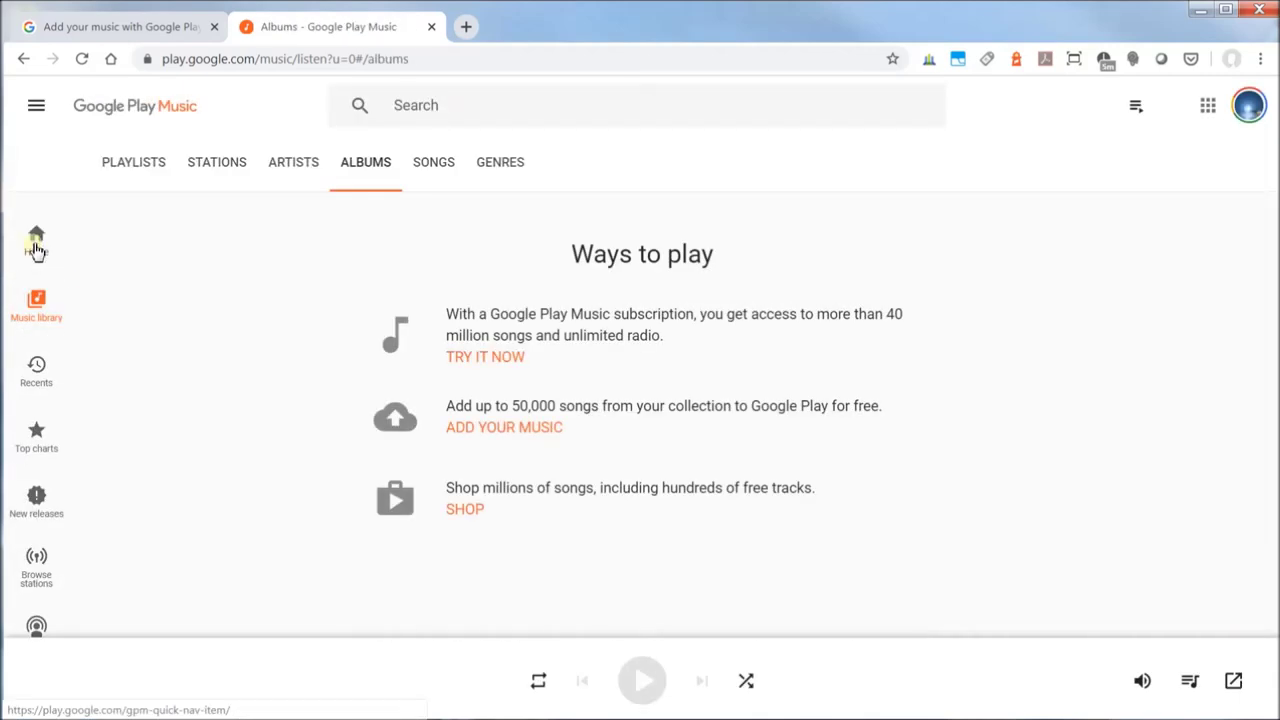
left_click(517, 430)
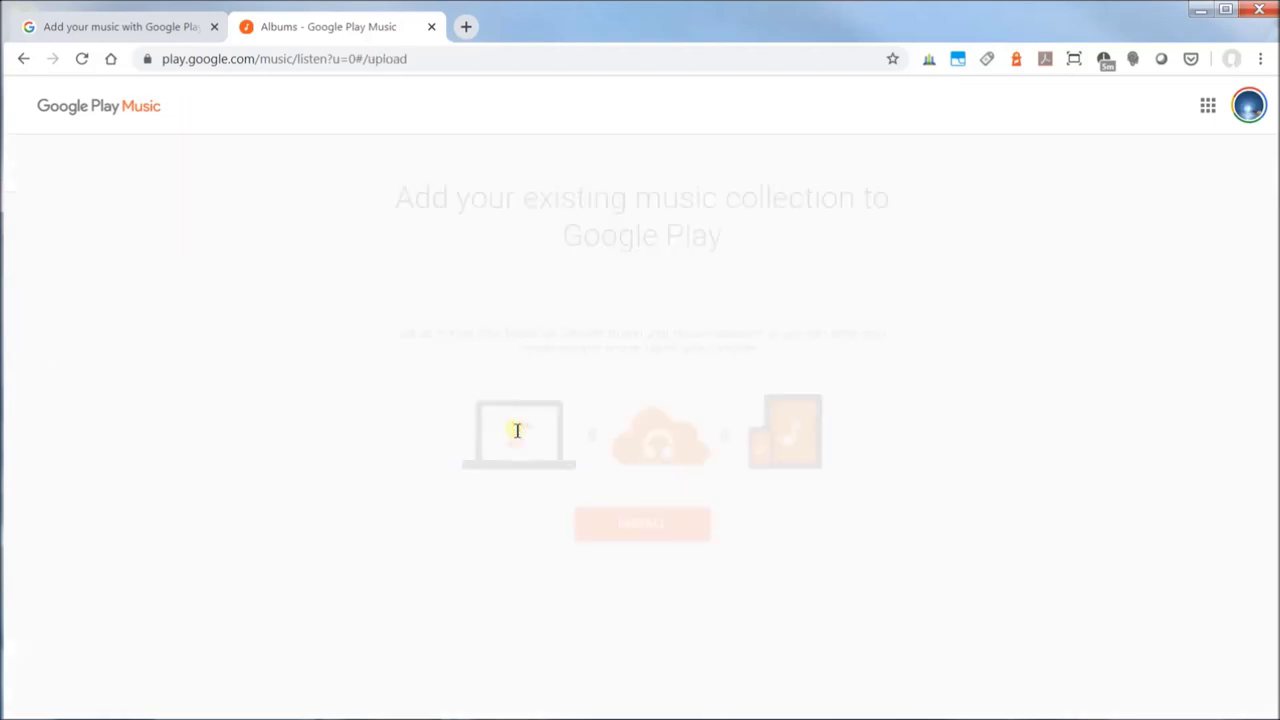
left_click(656, 536)
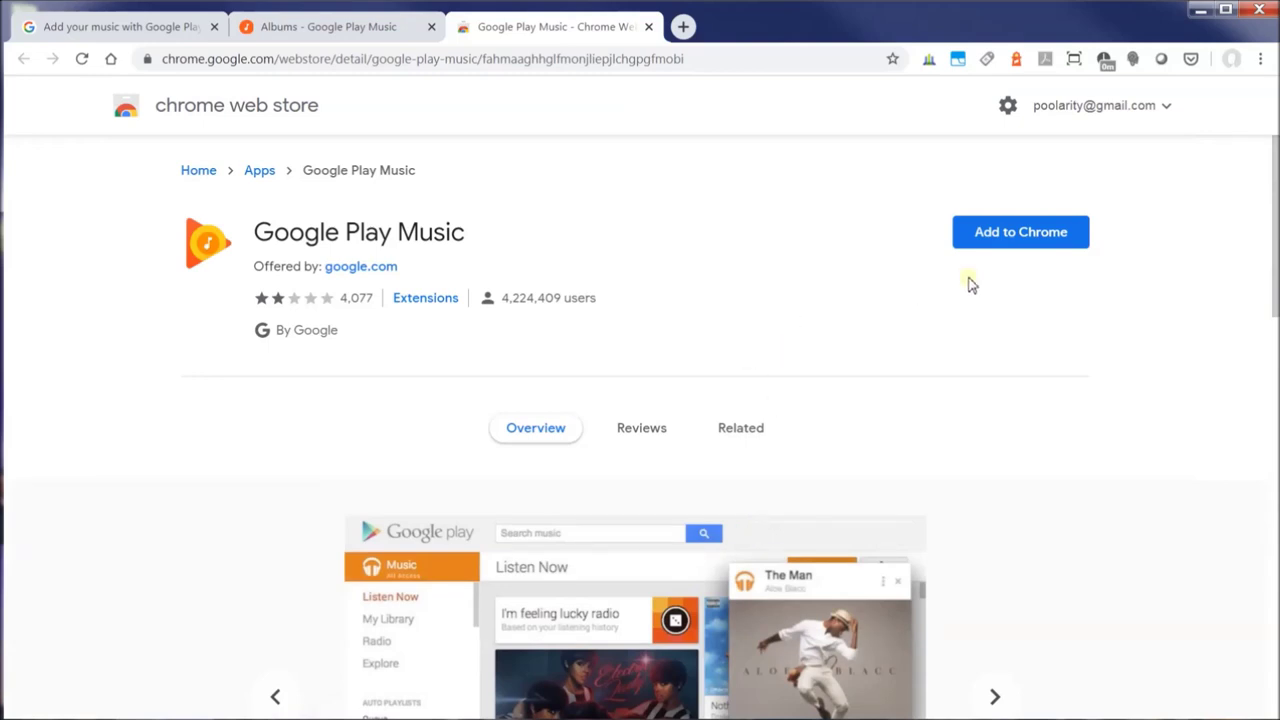
Move the Mix music folder window to the right side beside the Web Store listing
left_click(1013, 243)
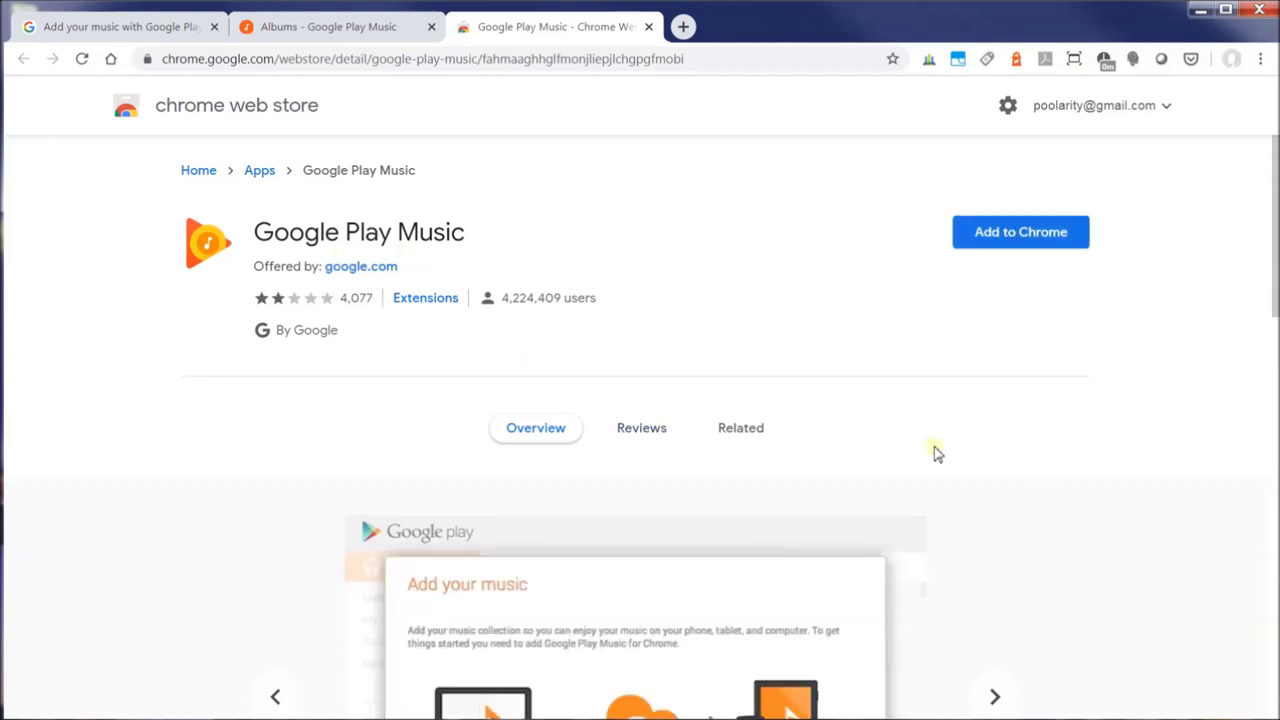
scroll(937, 453, "down", 3)
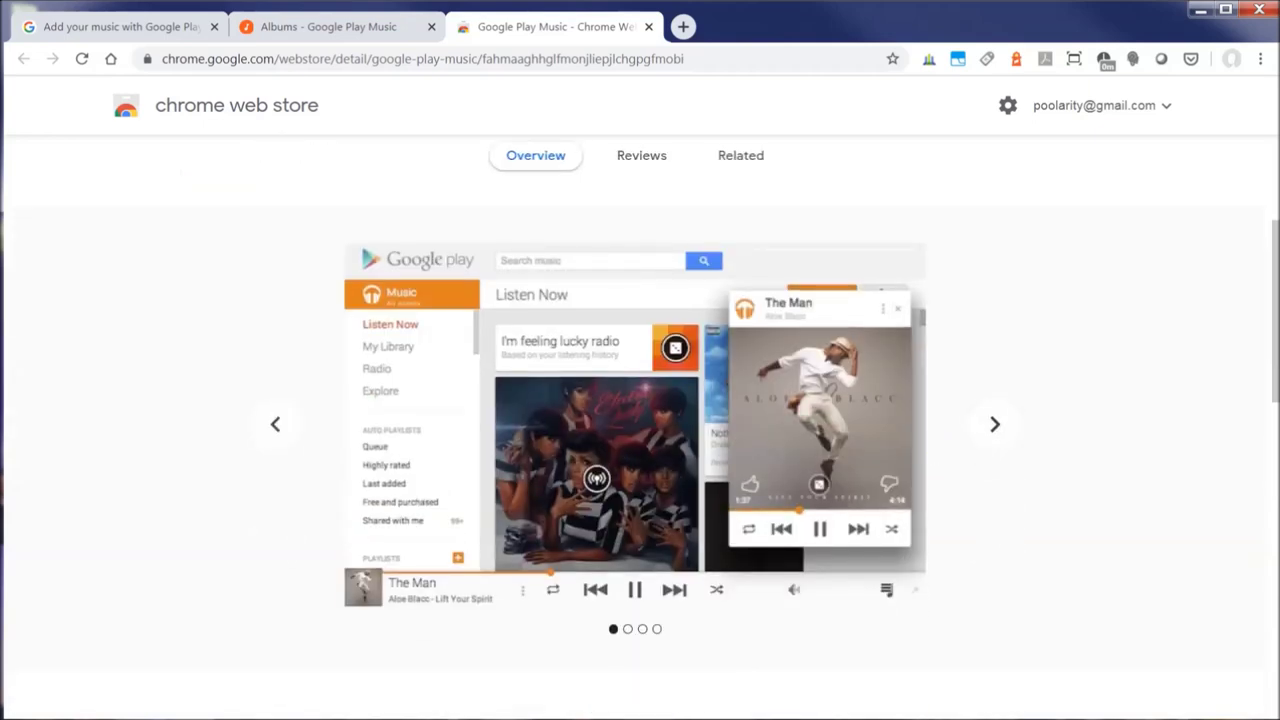
key("alt+Tab")
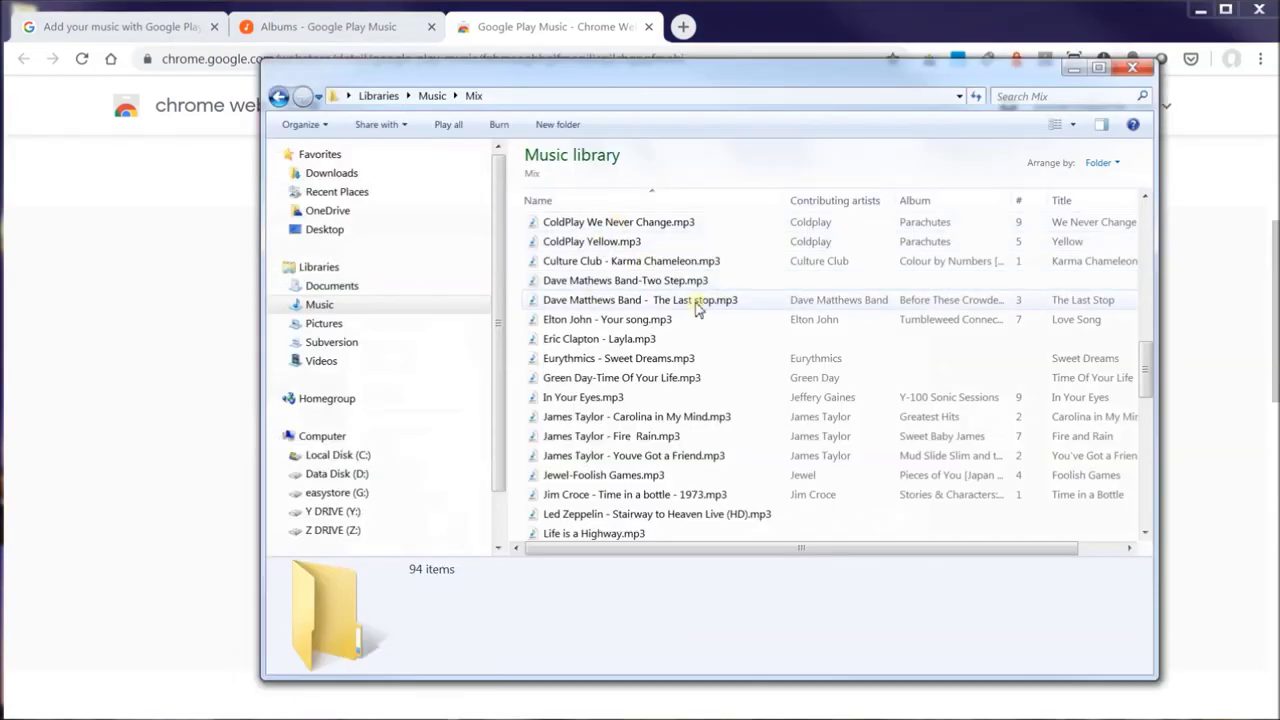
left_click_drag(531, 77, 1086, 91)
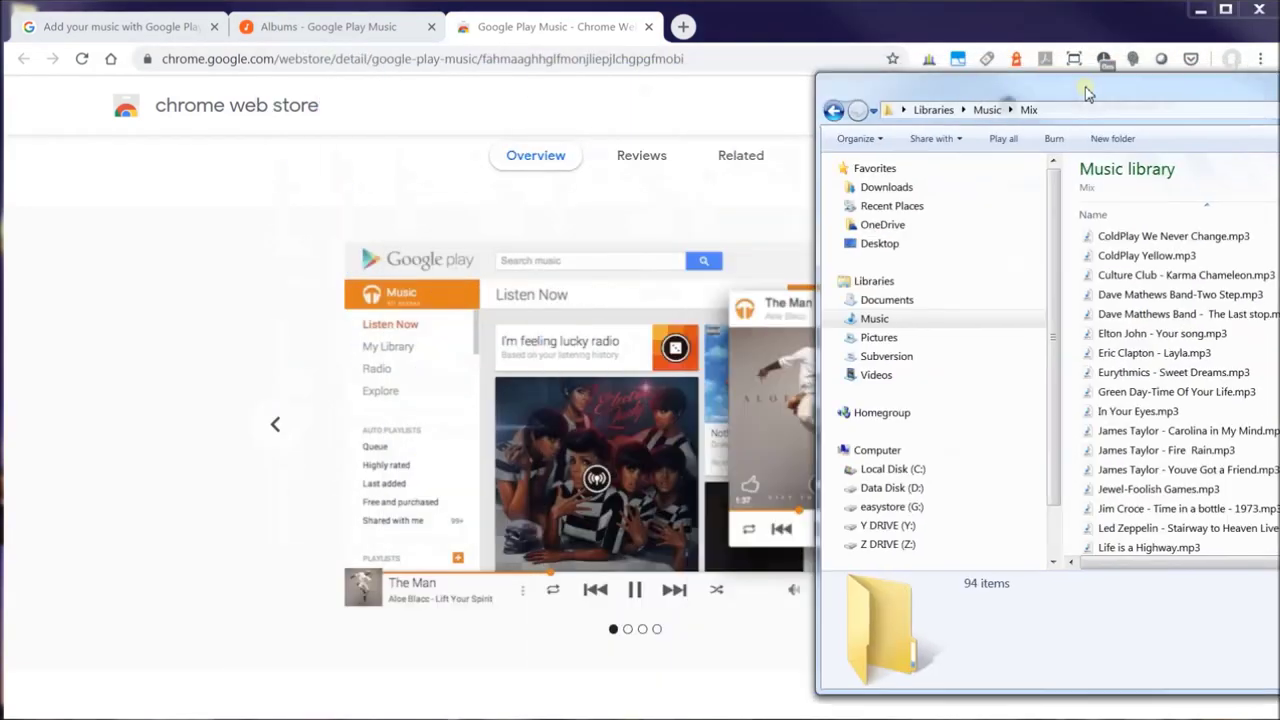
left_click(98, 360)
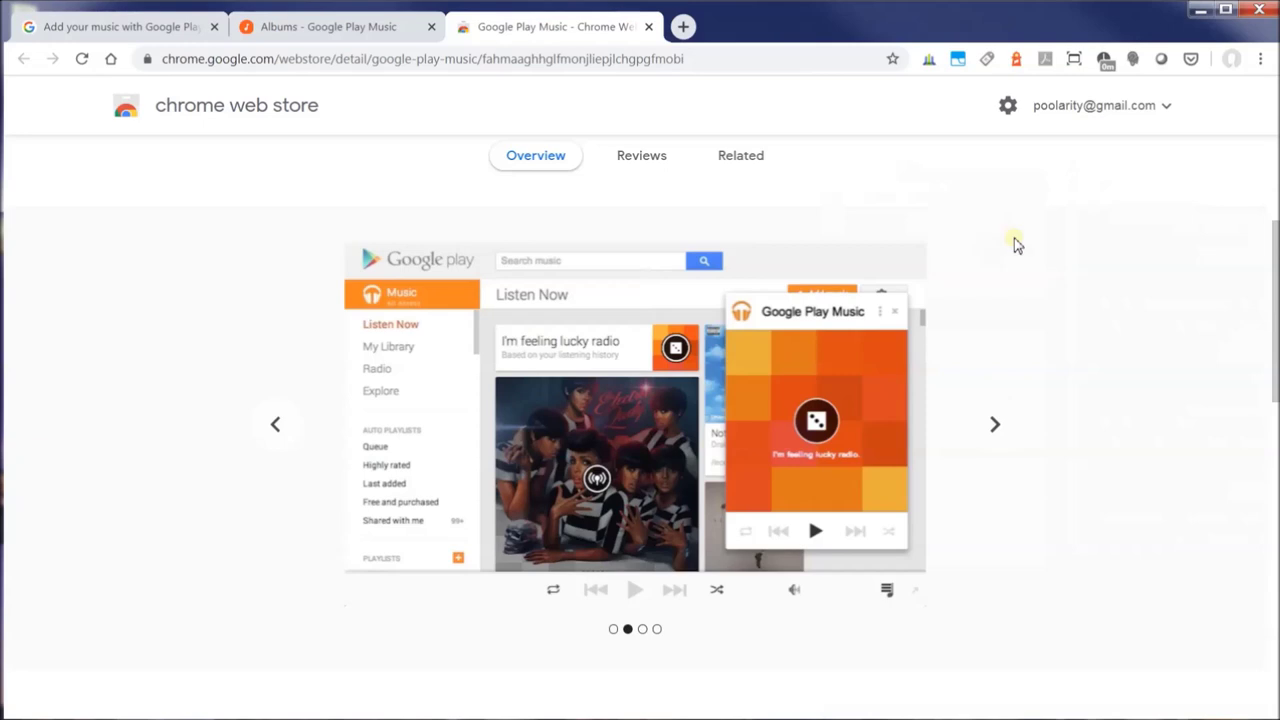
scroll(1026, 283, "up", 3)
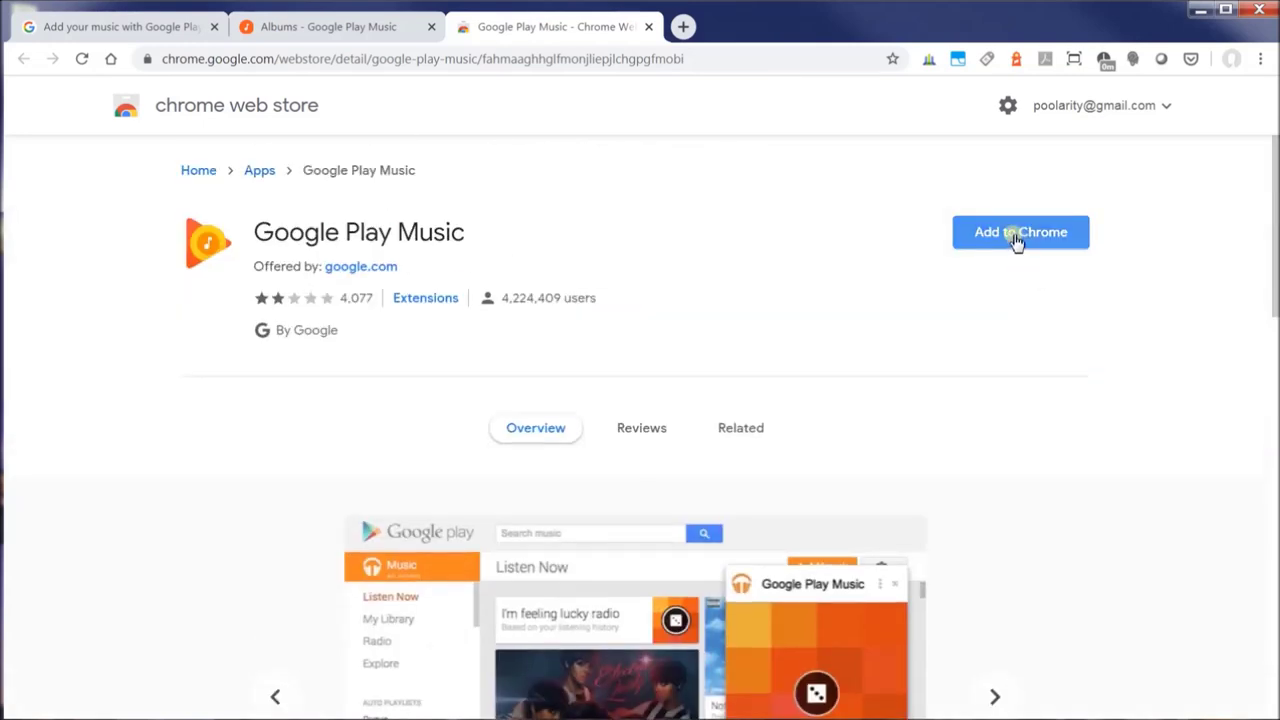
Add the Google Play Music app to Chrome with its permissions and launch it
left_click(1014, 242)
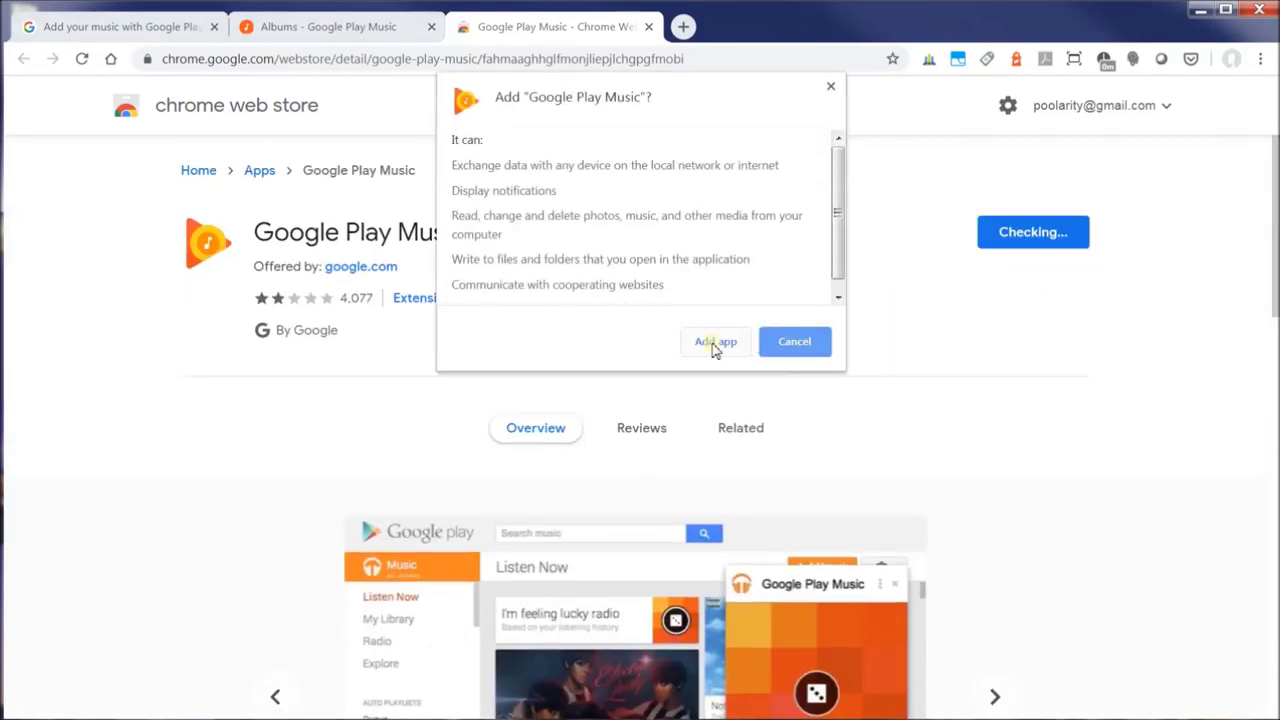
left_click(716, 343)
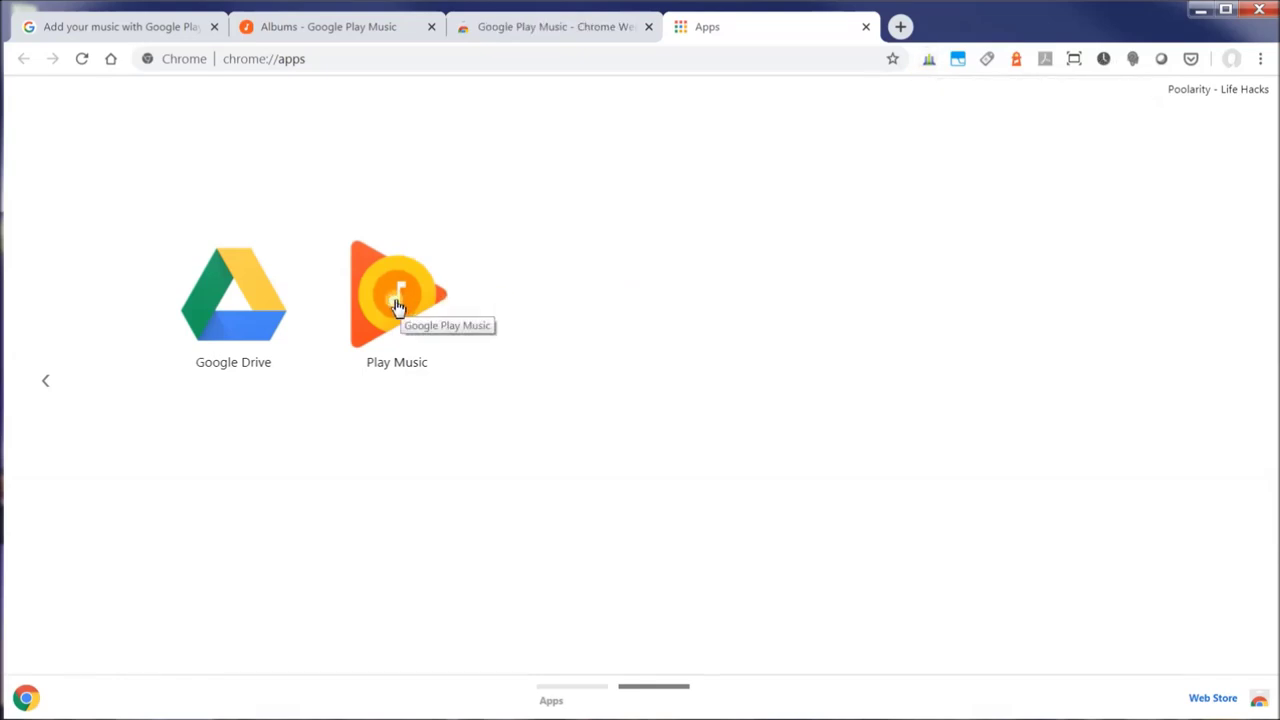
key("ctrl+w")
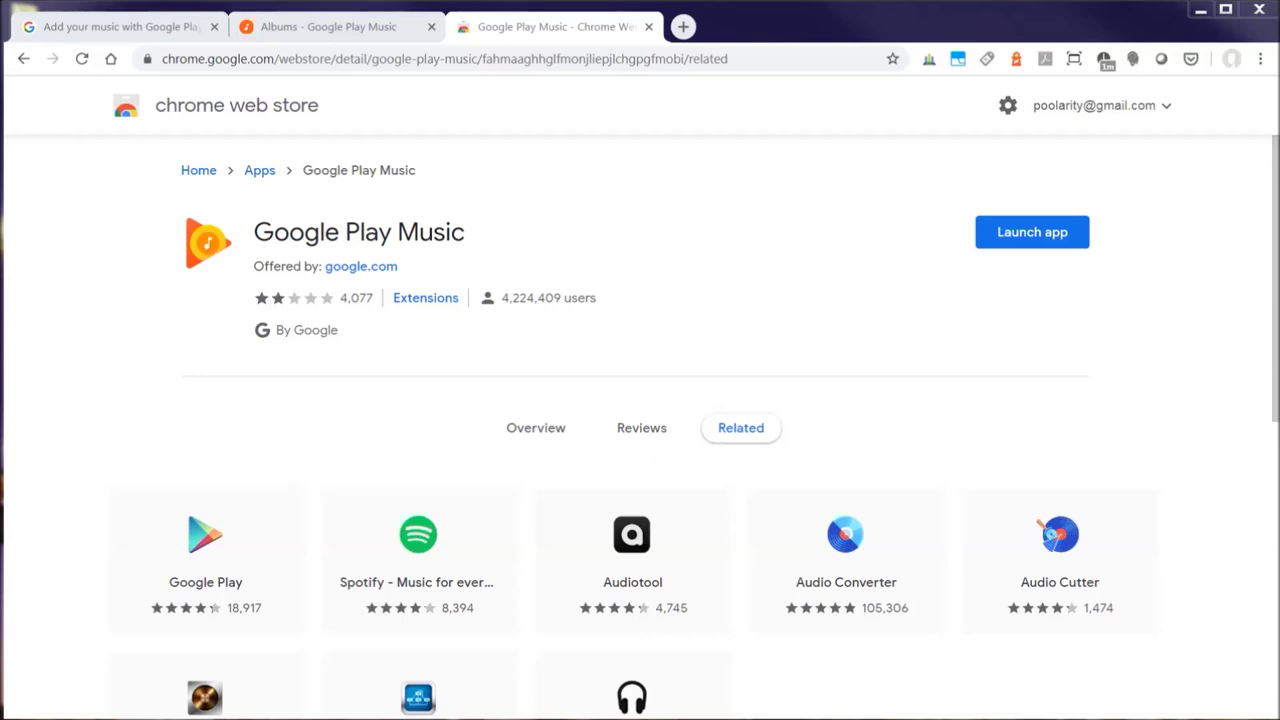
left_click(1032, 232)
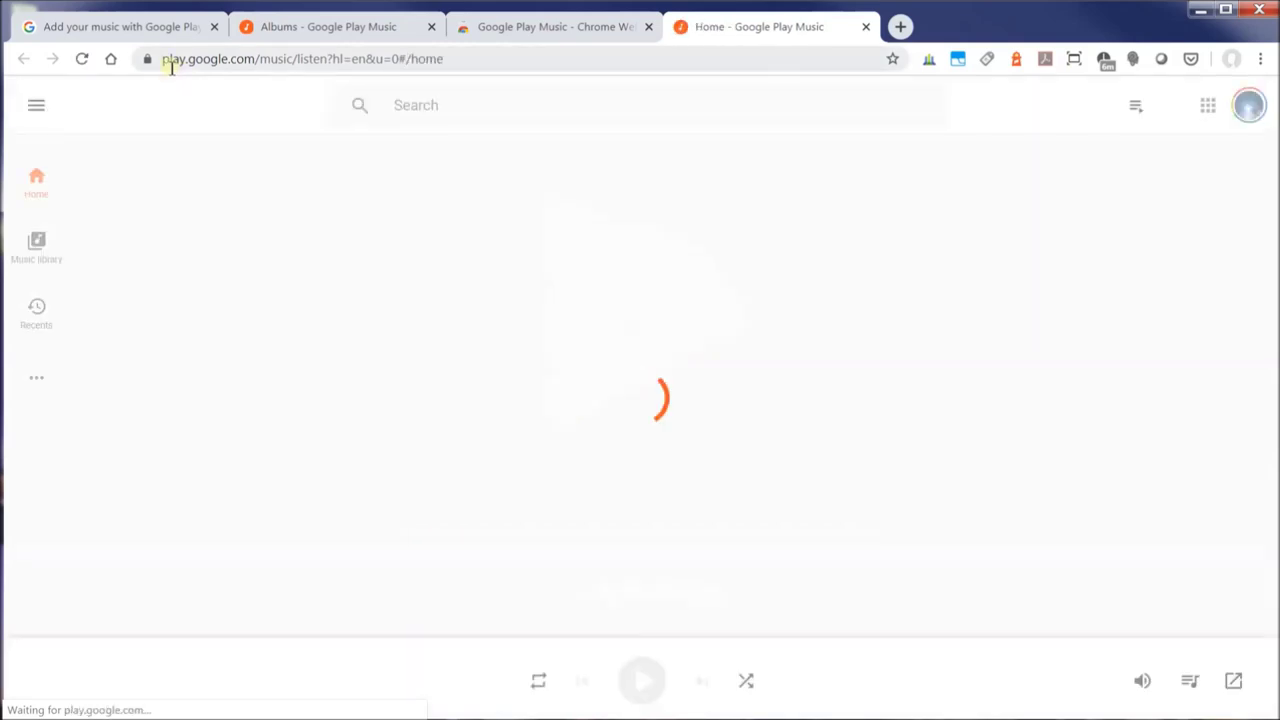
Open the Add music panel and drag ColdPlay Yellow.mp3 from the Mix folder onto it
left_click(33, 250)
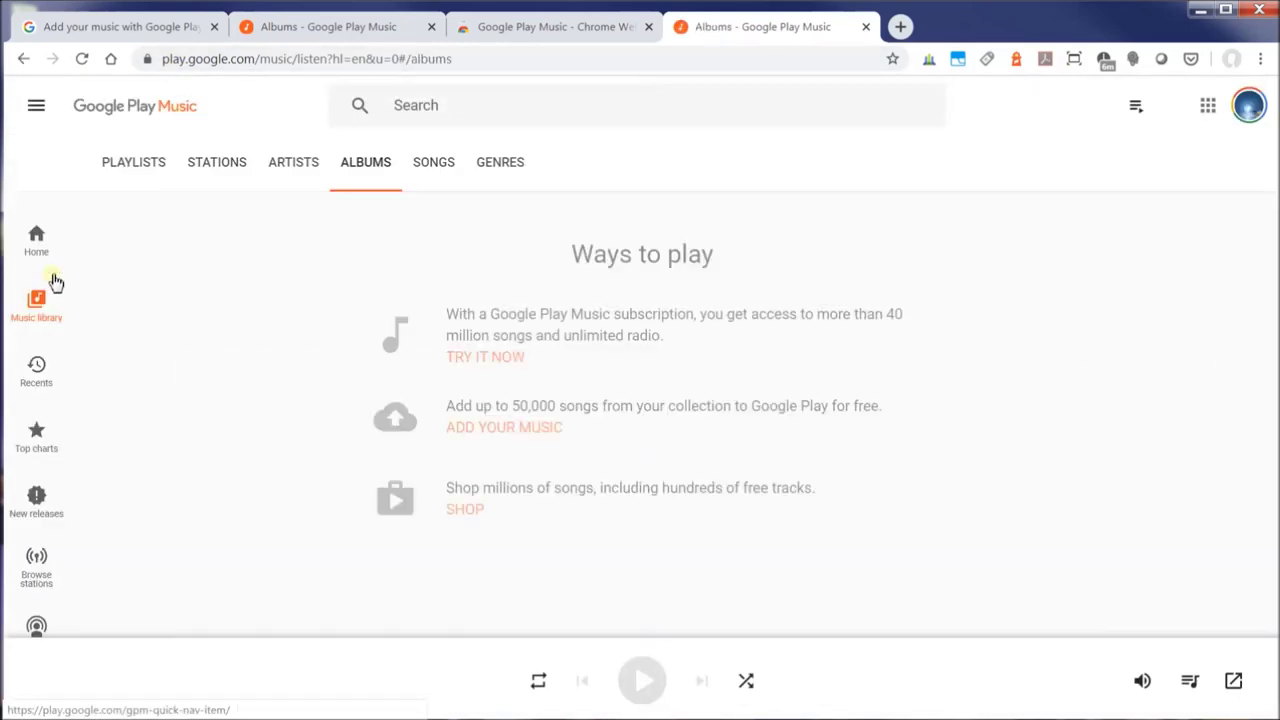
left_click(508, 428)
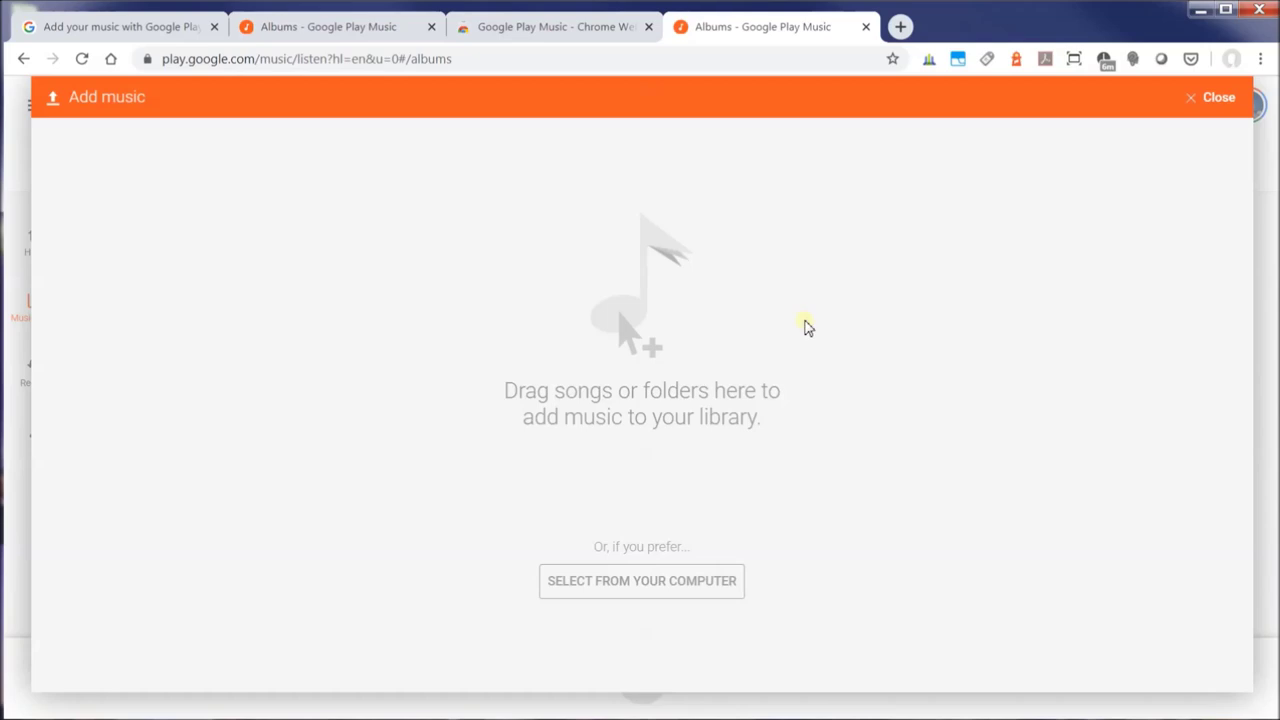
key("alt+Tab")
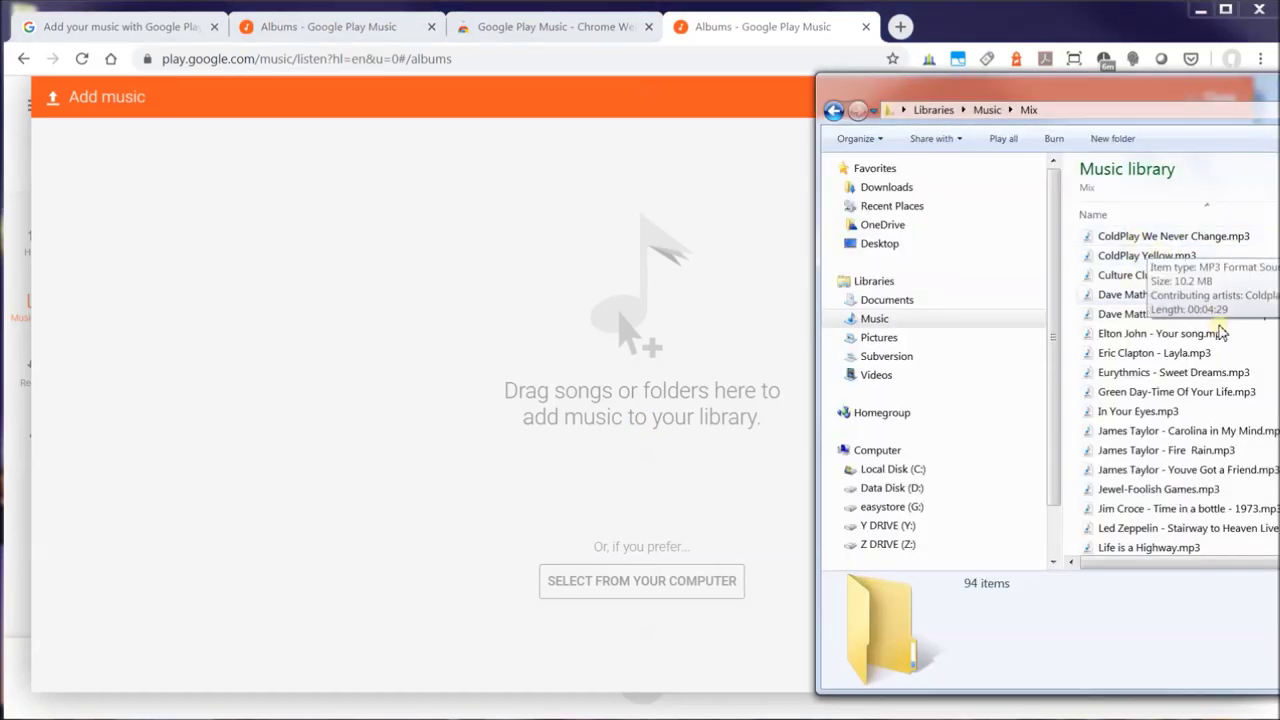
scroll(1166, 370, "up", 1)
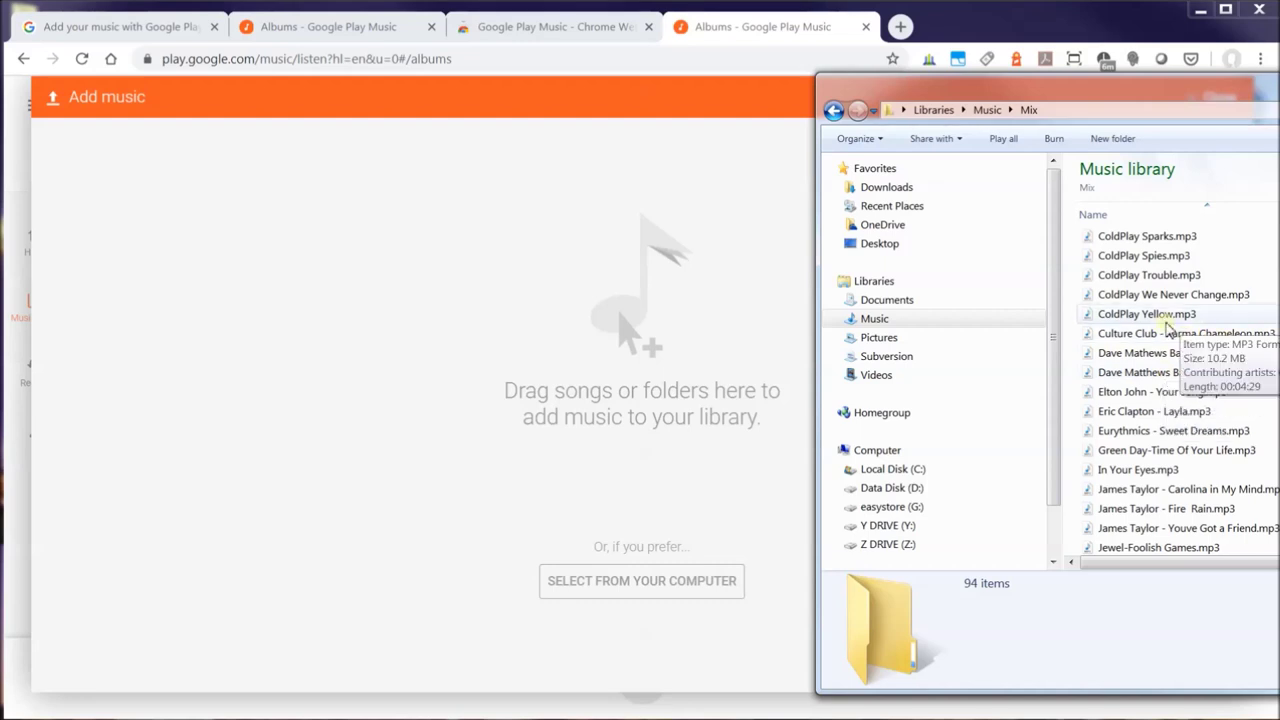
left_click_drag(1162, 314, 618, 350)
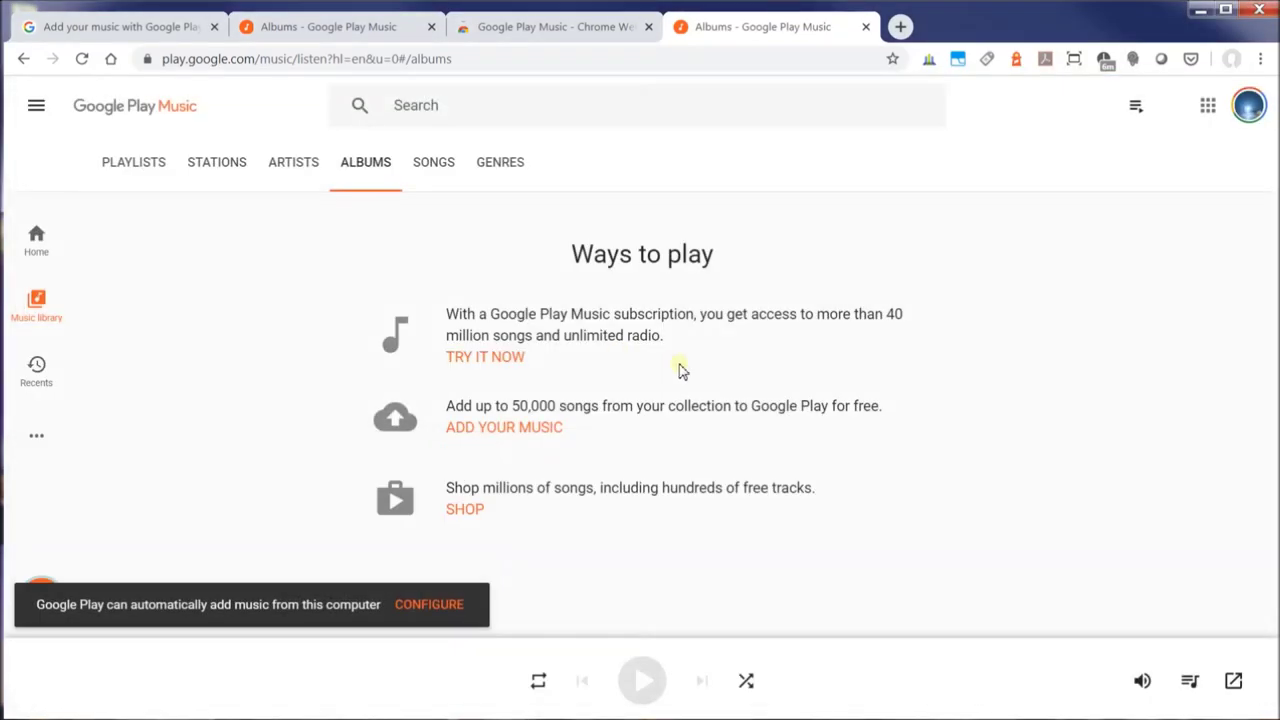
mouse_move(48, 606)
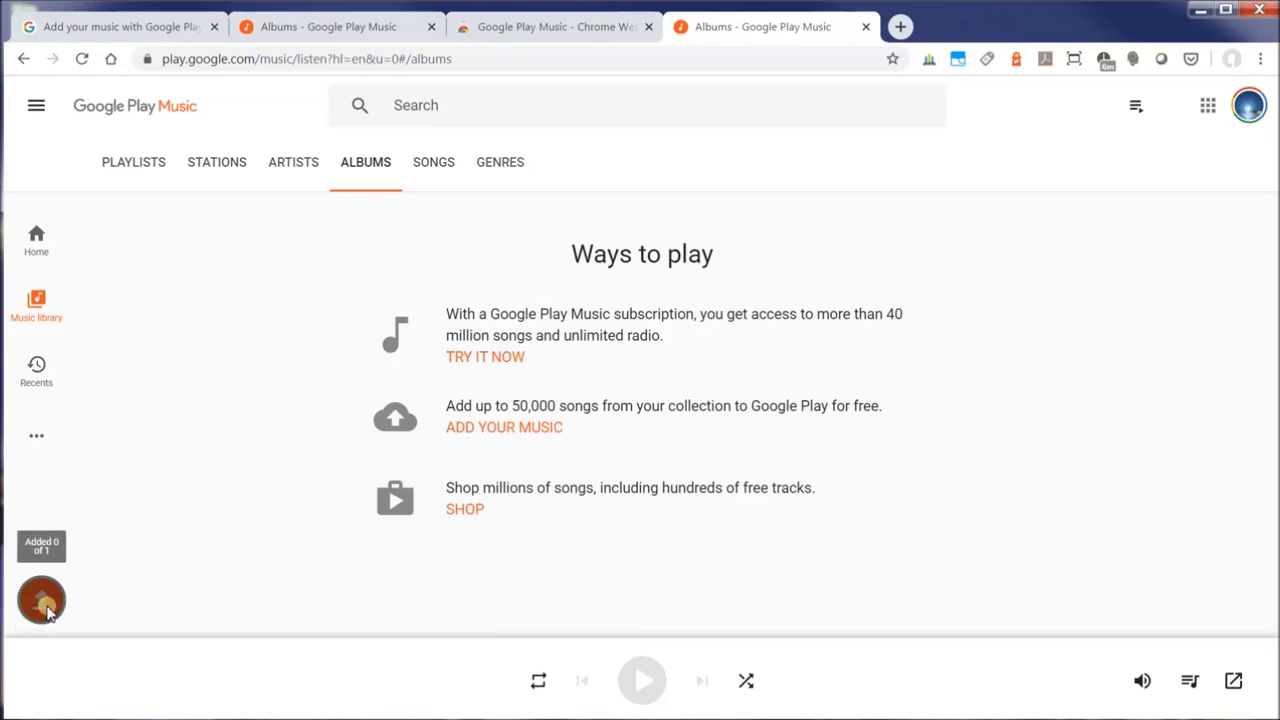
Drag Green Day-Time Of Your Life.mp3 into the Add music area and dismiss the auto-add suggestion
left_click(534, 427)
key("alt+Tab")
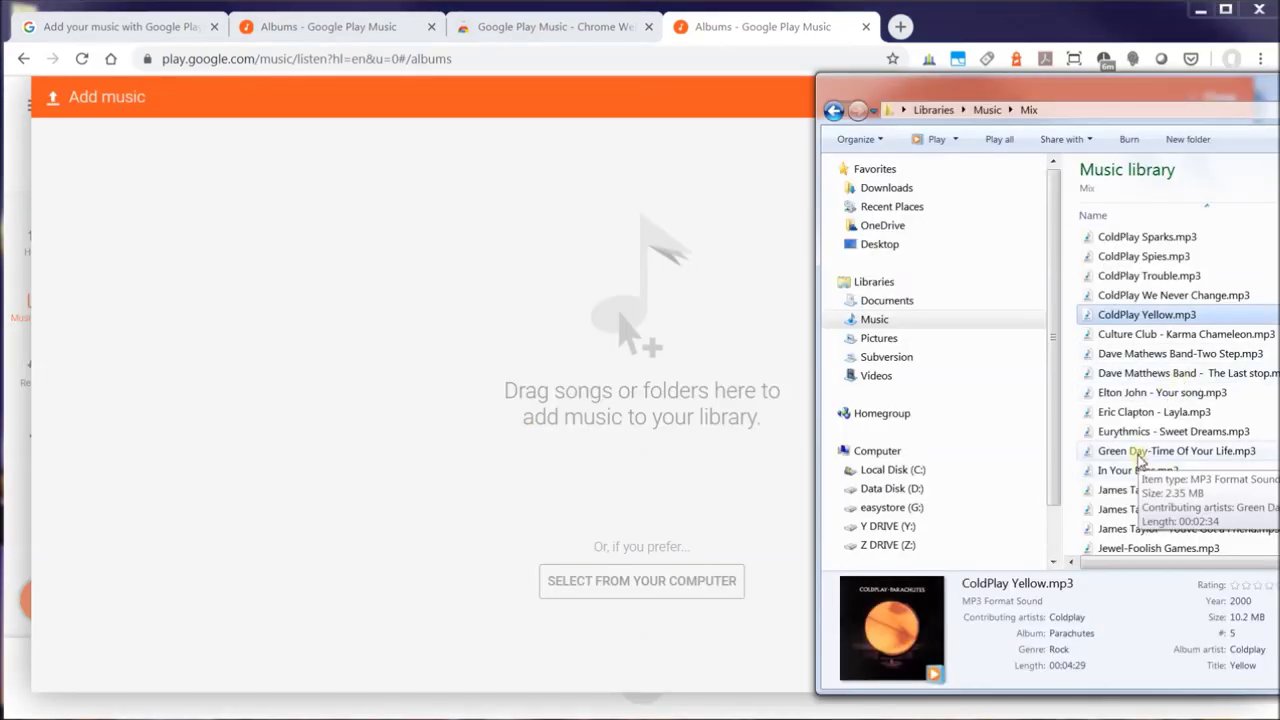
left_click(1138, 451)
left_click_drag(1097, 458, 613, 308)
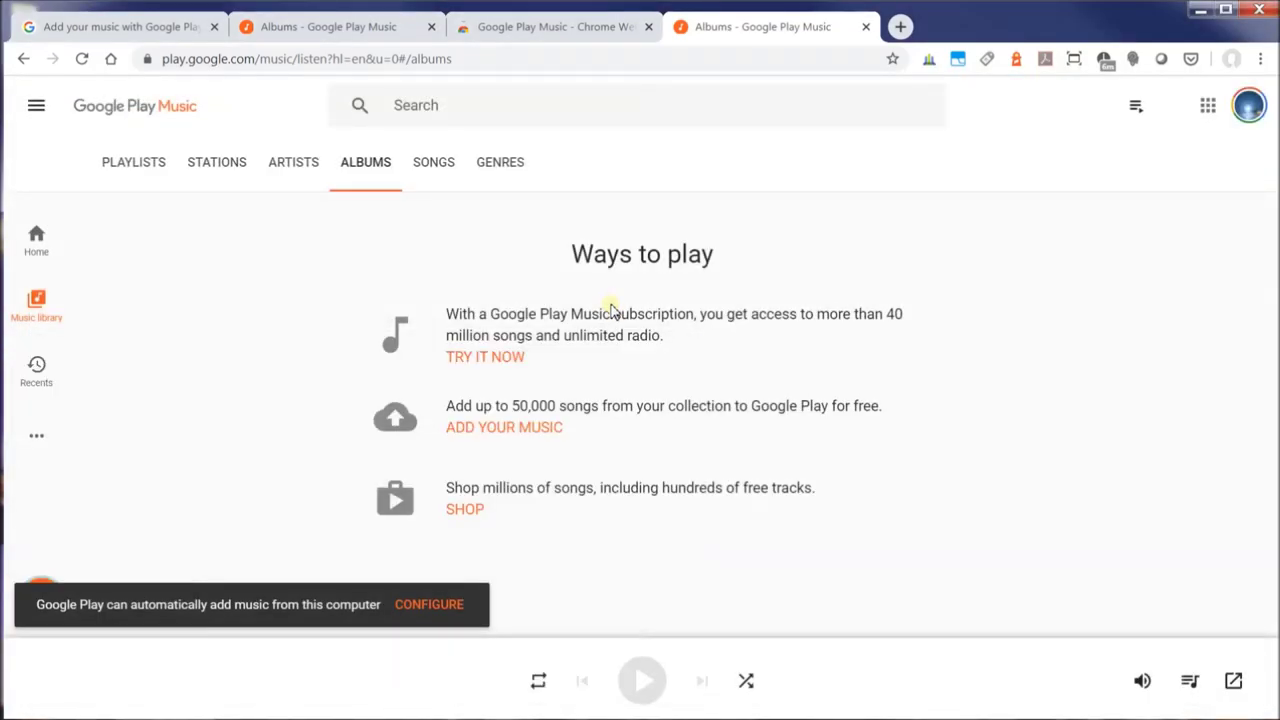
left_click(441, 607)
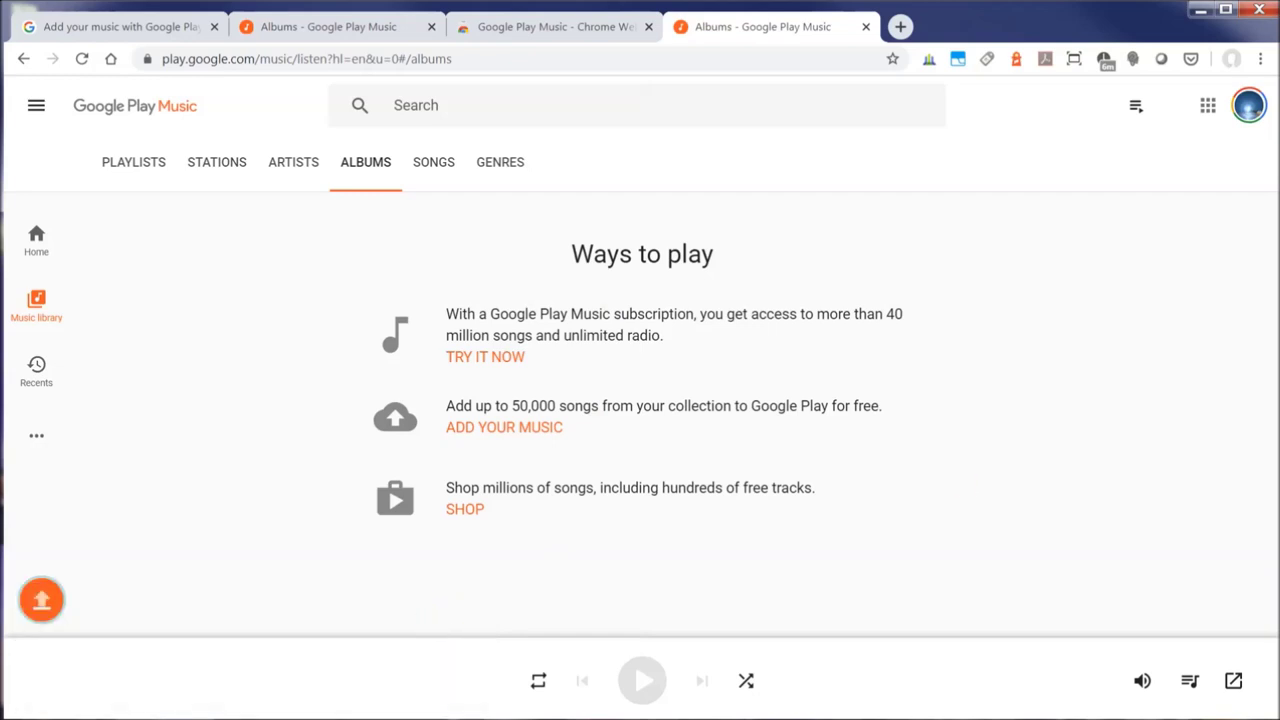
Start playing the Parachutes album
mouse_move(163, 412)
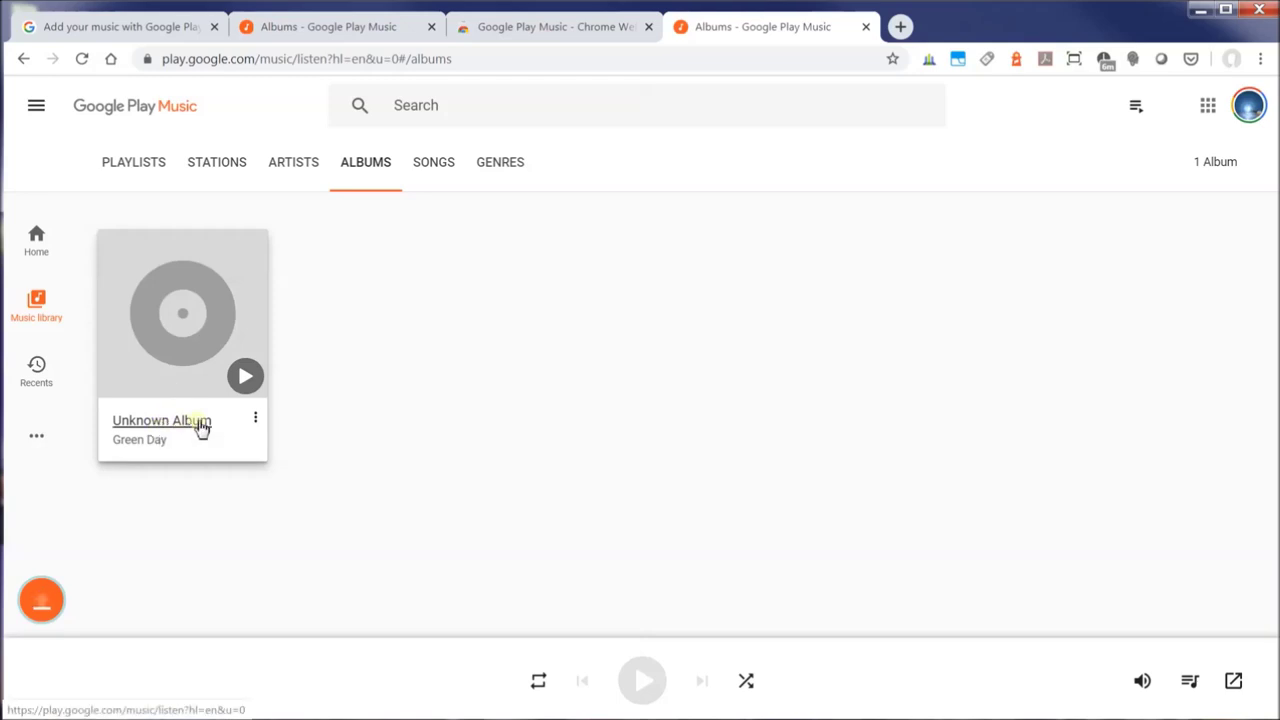
mouse_move(171, 343)
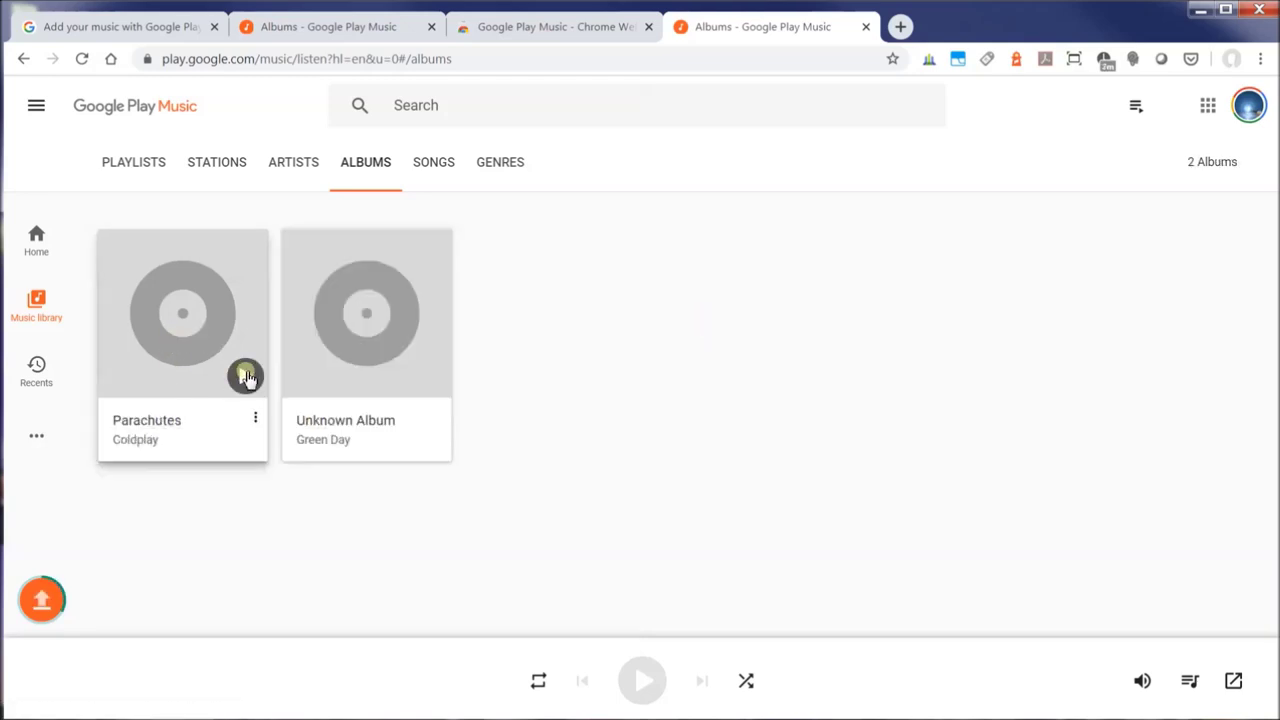
left_click(246, 377)
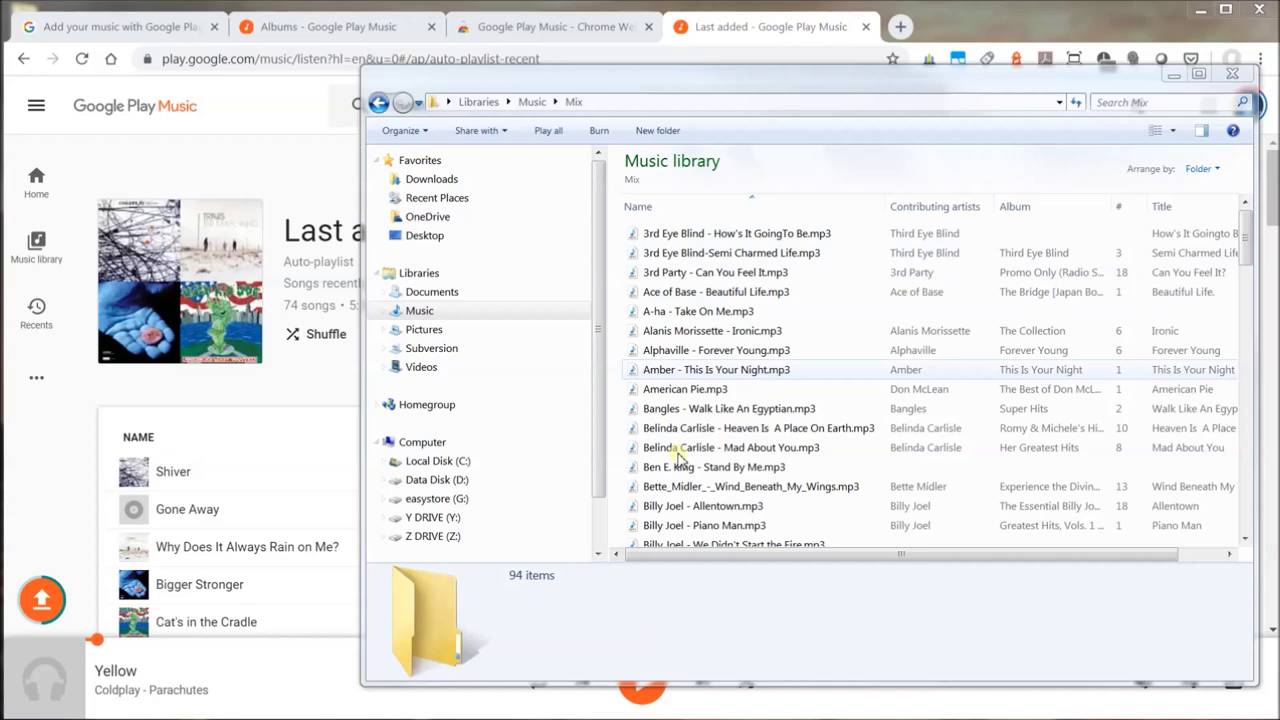
Follow the Mix upload in the Last added playlist as it grows to 77 songs
left_click_drag(1248, 230, 1228, 478)
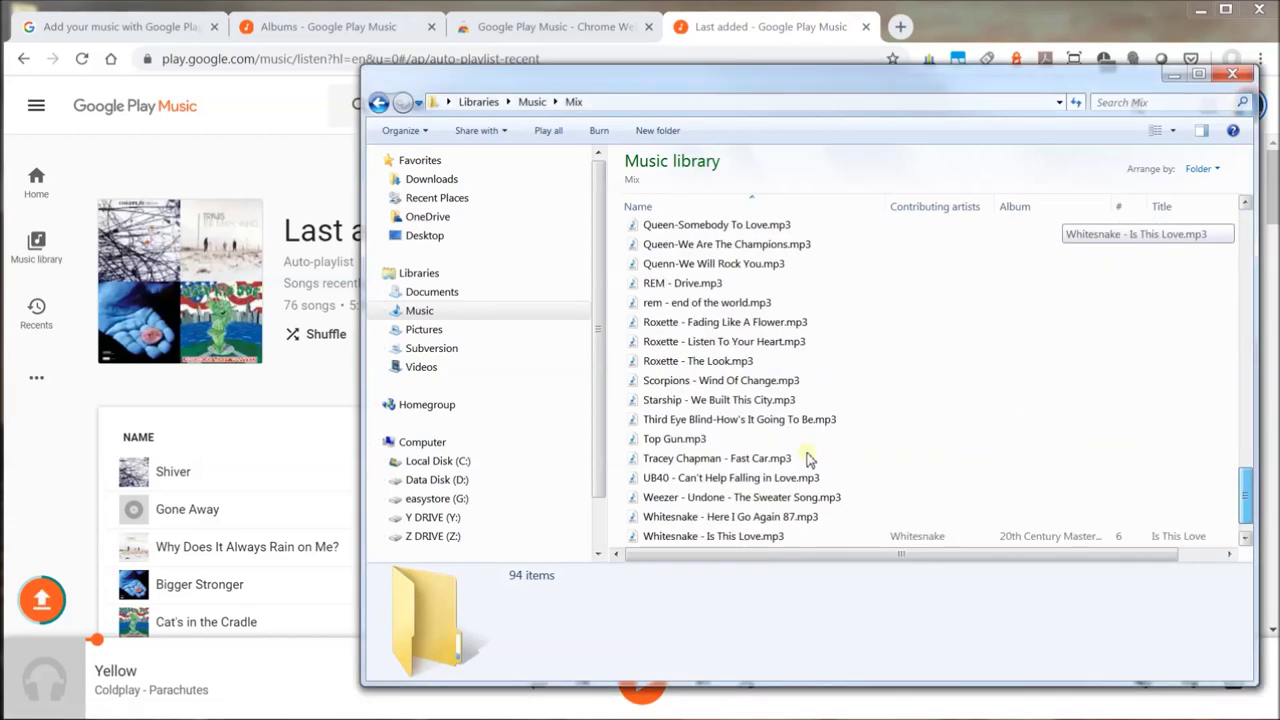
left_click(295, 385)
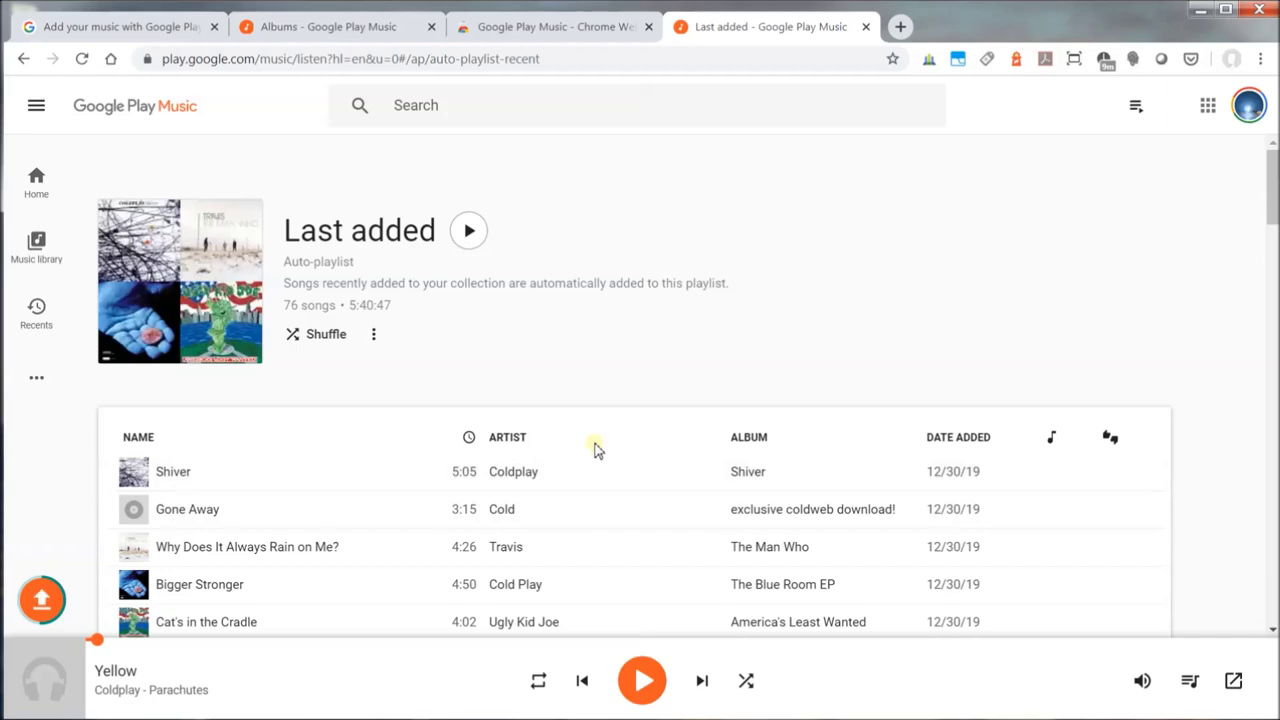
left_click_drag(1266, 185, 1229, 157)
From the Music library's Playlists panel, create an empty playlist named 'Classical'
mouse_move(40, 608)
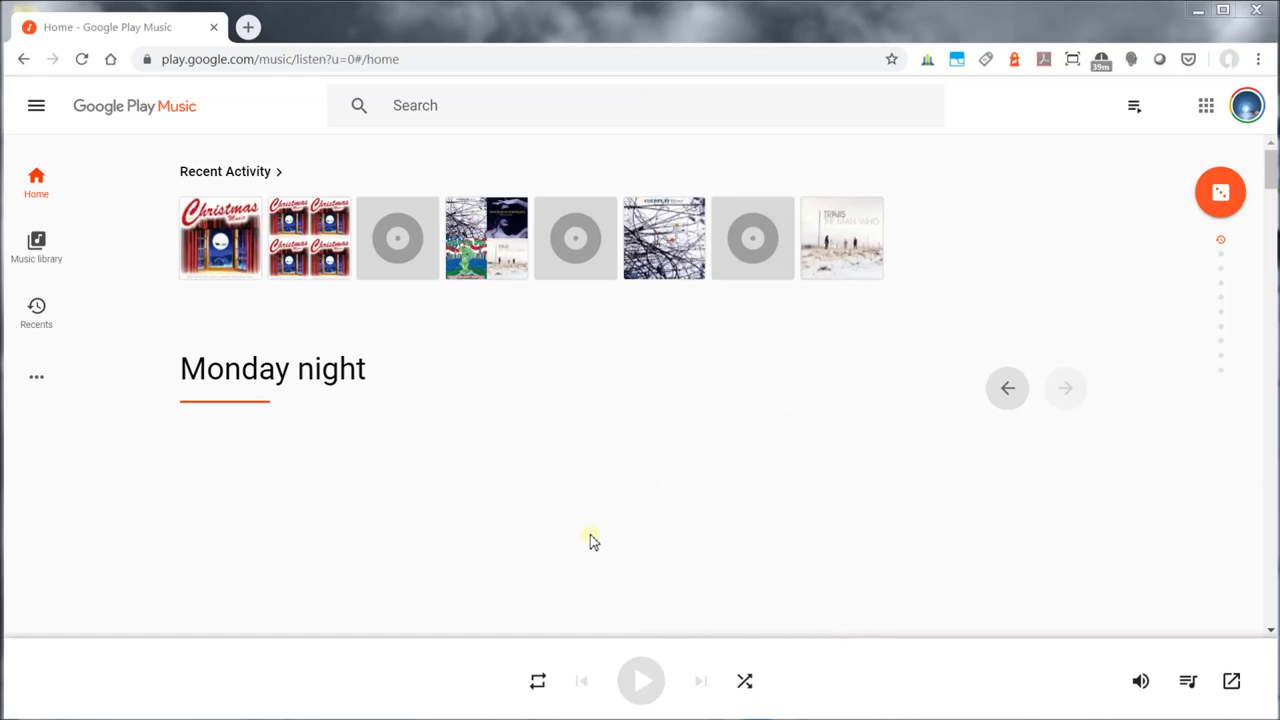
left_click(62, 232)
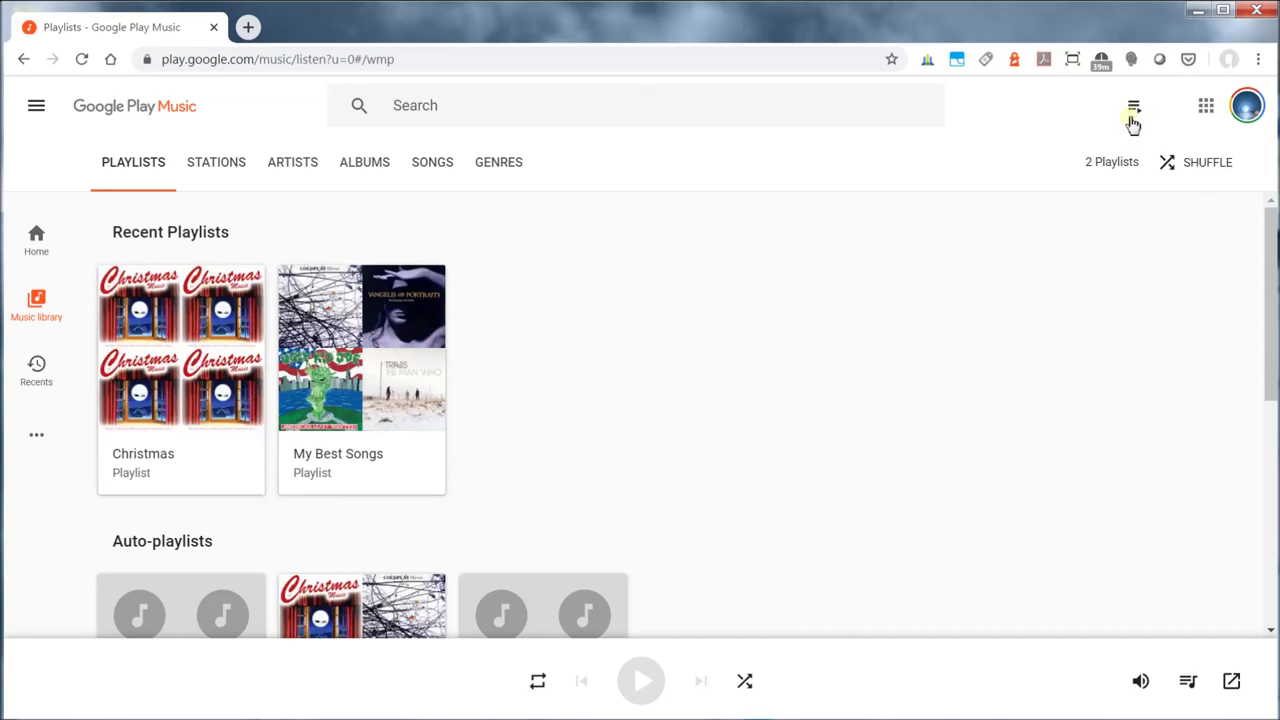
left_click(1135, 118)
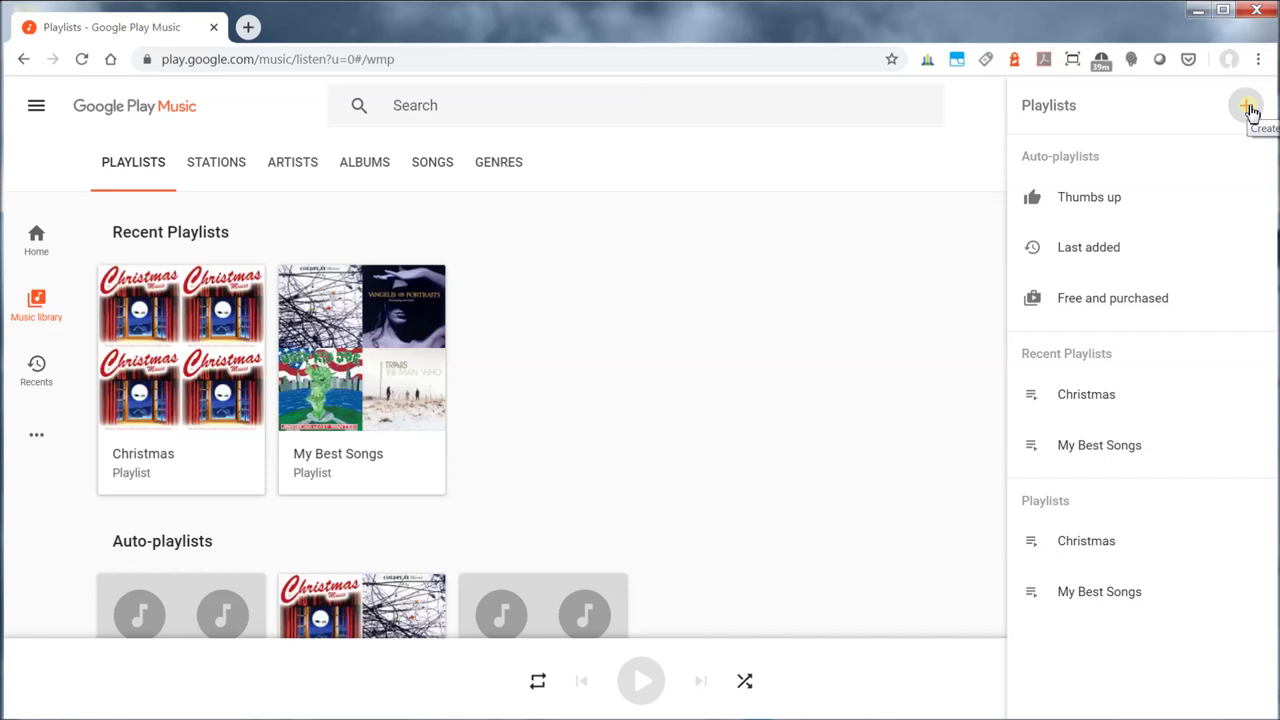
left_click(1249, 108)
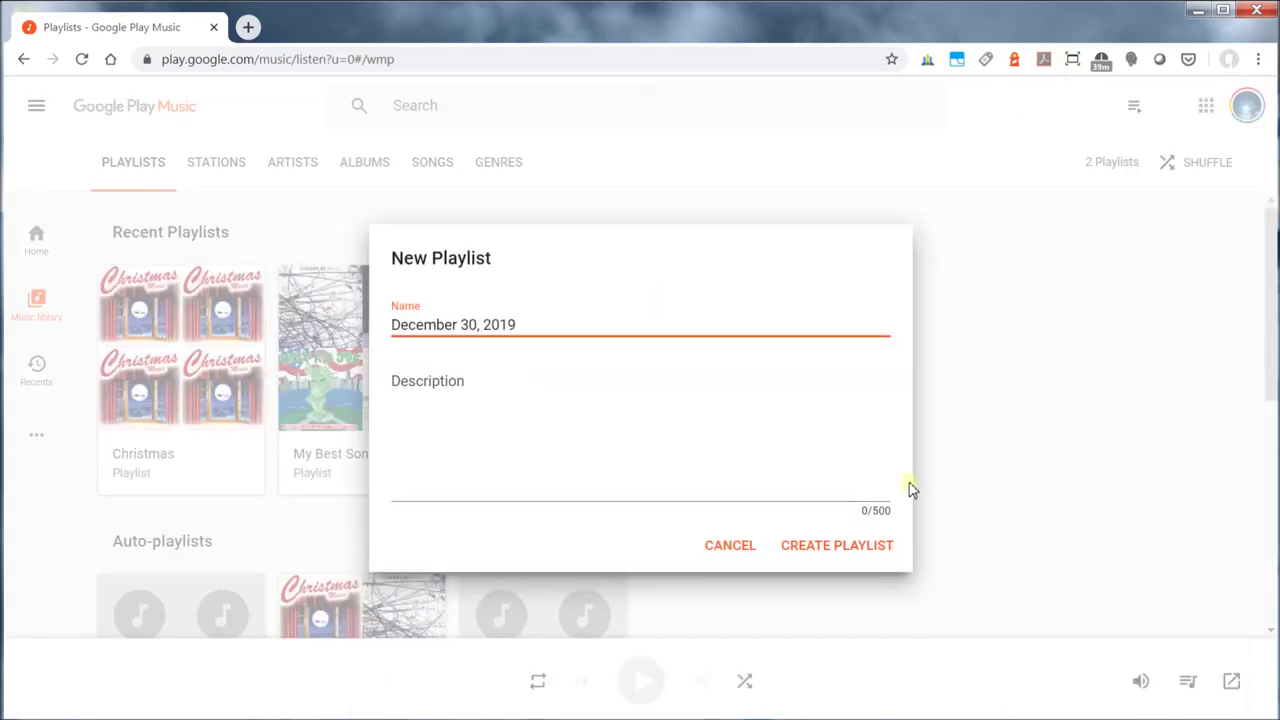
key("BackSpace")
key("BackSpace")
key("BackSpace")
type("Classical")
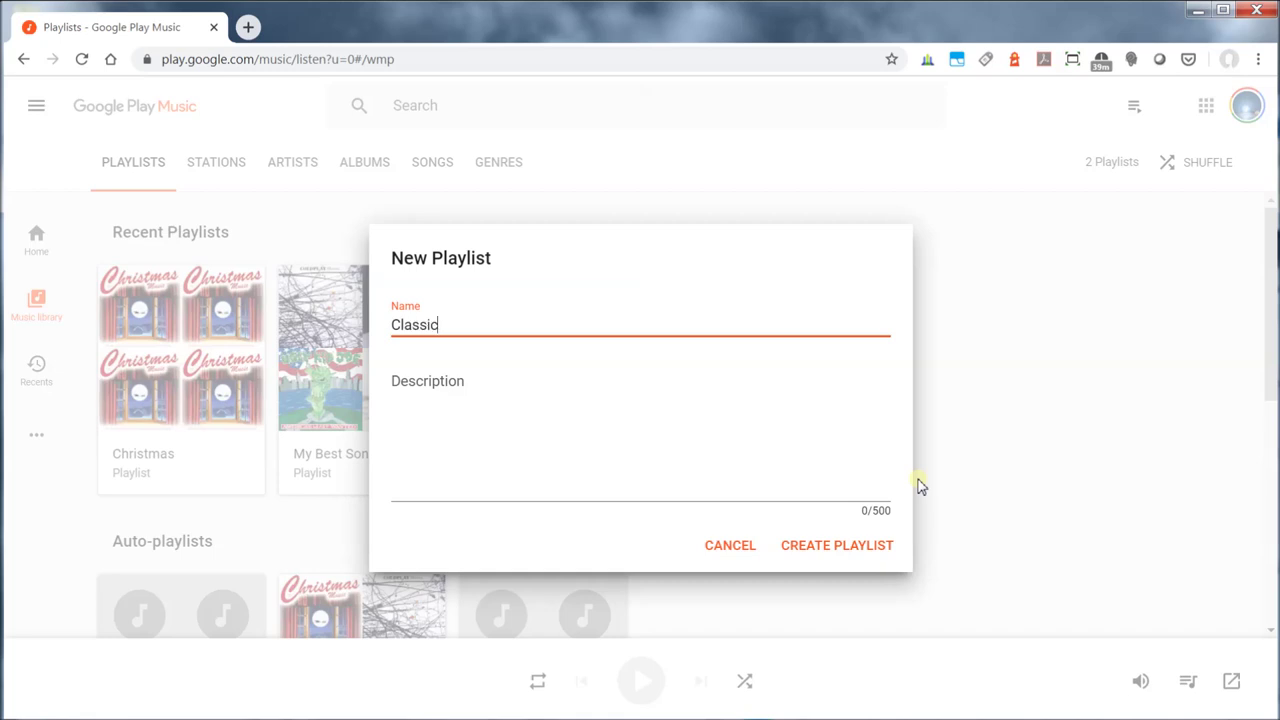
left_click(836, 547)
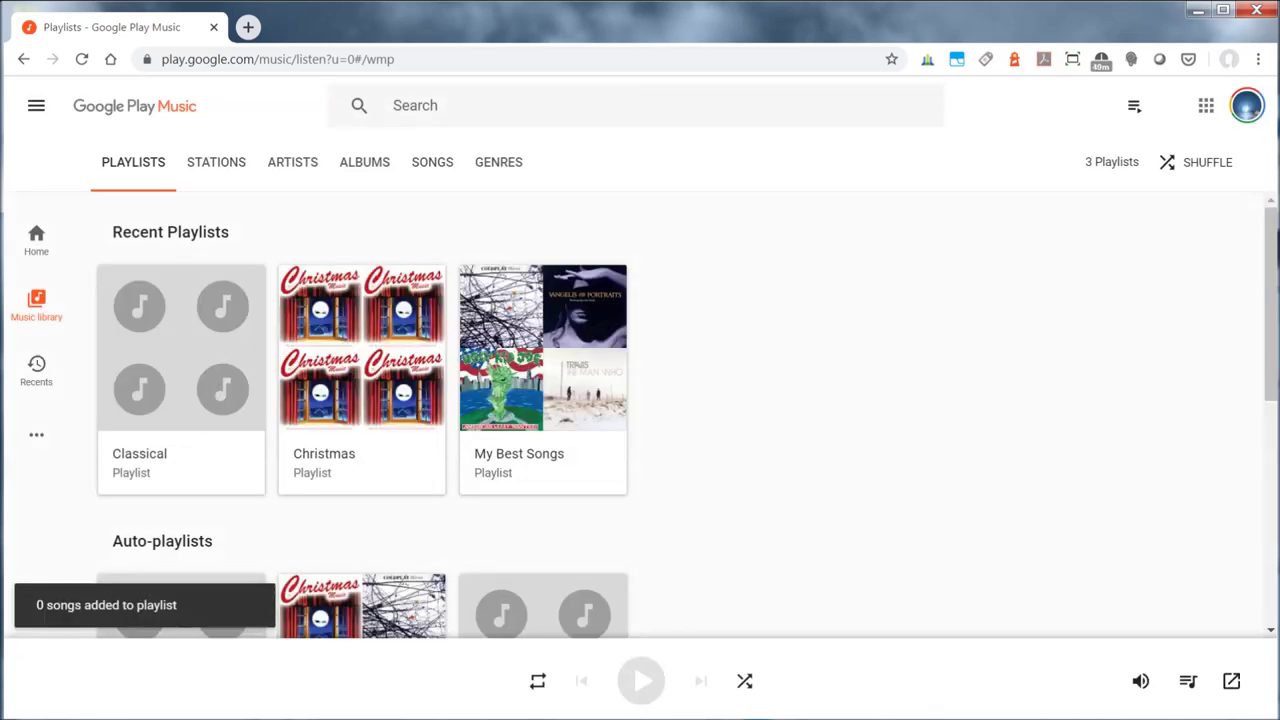
key("alt+Tab")
Drop the Classical folder's five MP3s from the file window onto the upload panel
left_click_drag(1014, 251, 1041, 204)
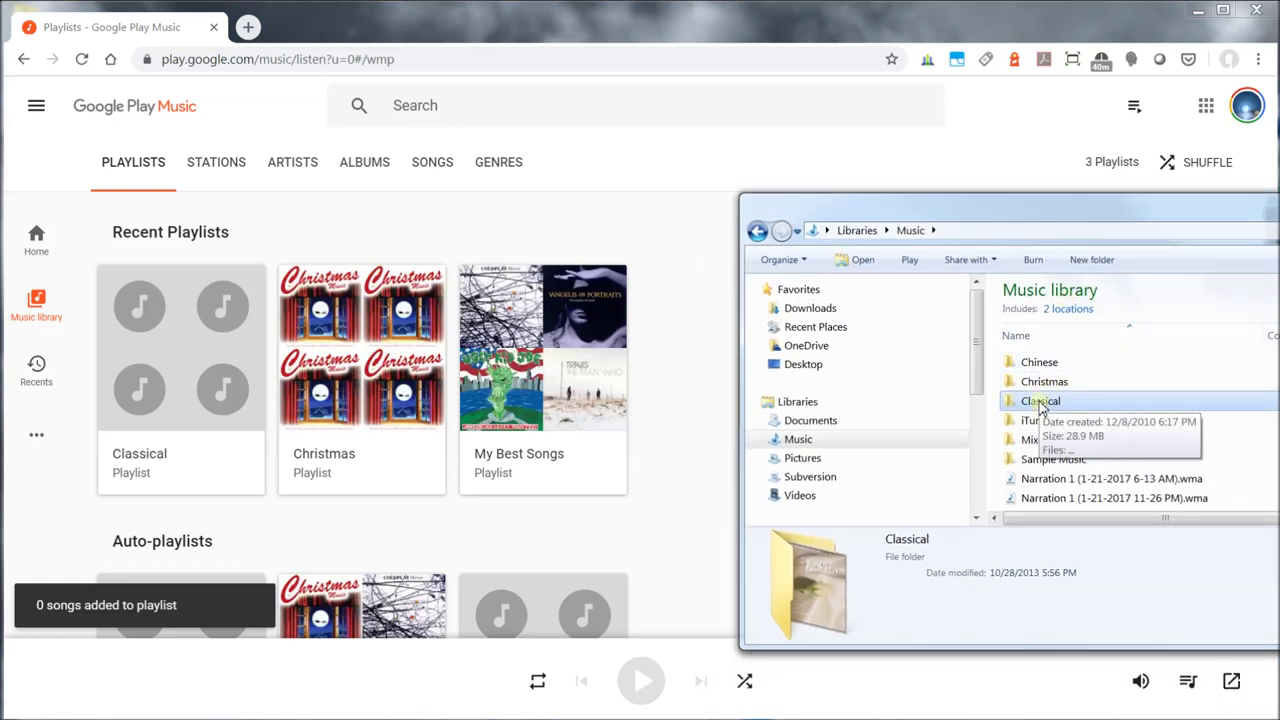
left_click_drag(1042, 408, 415, 422)
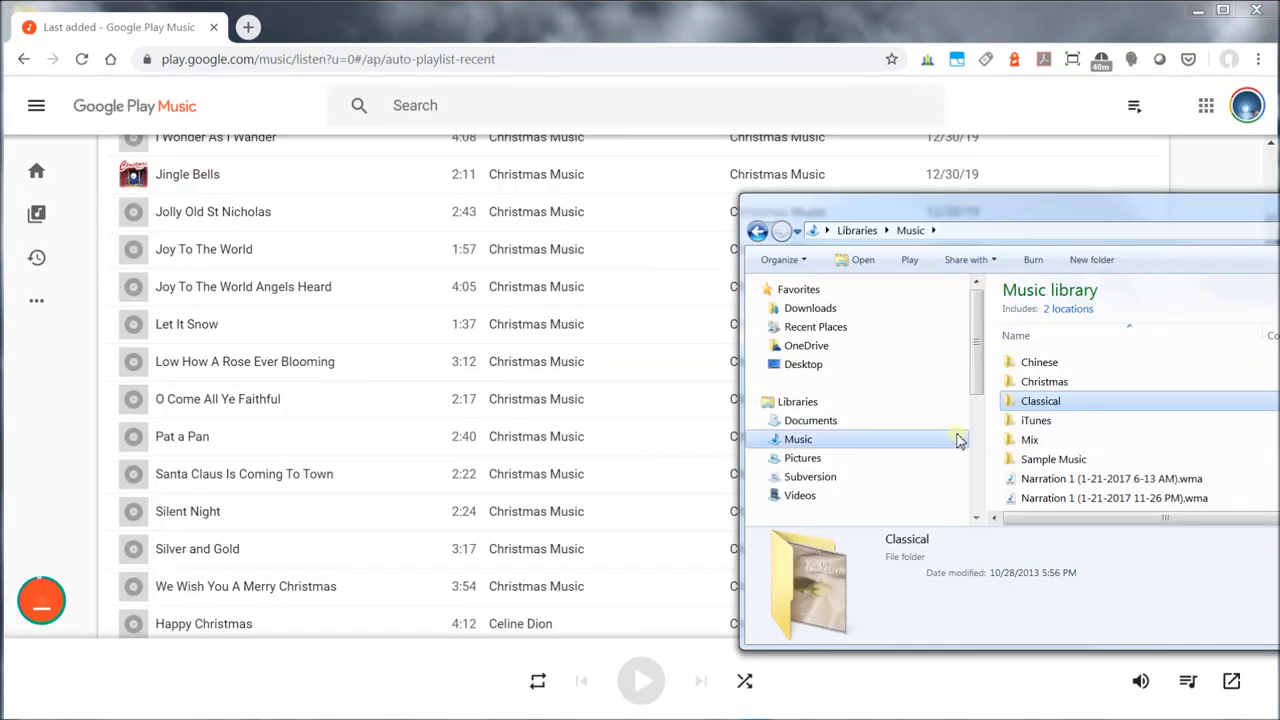
left_click_drag(1040, 209, 1000, 218)
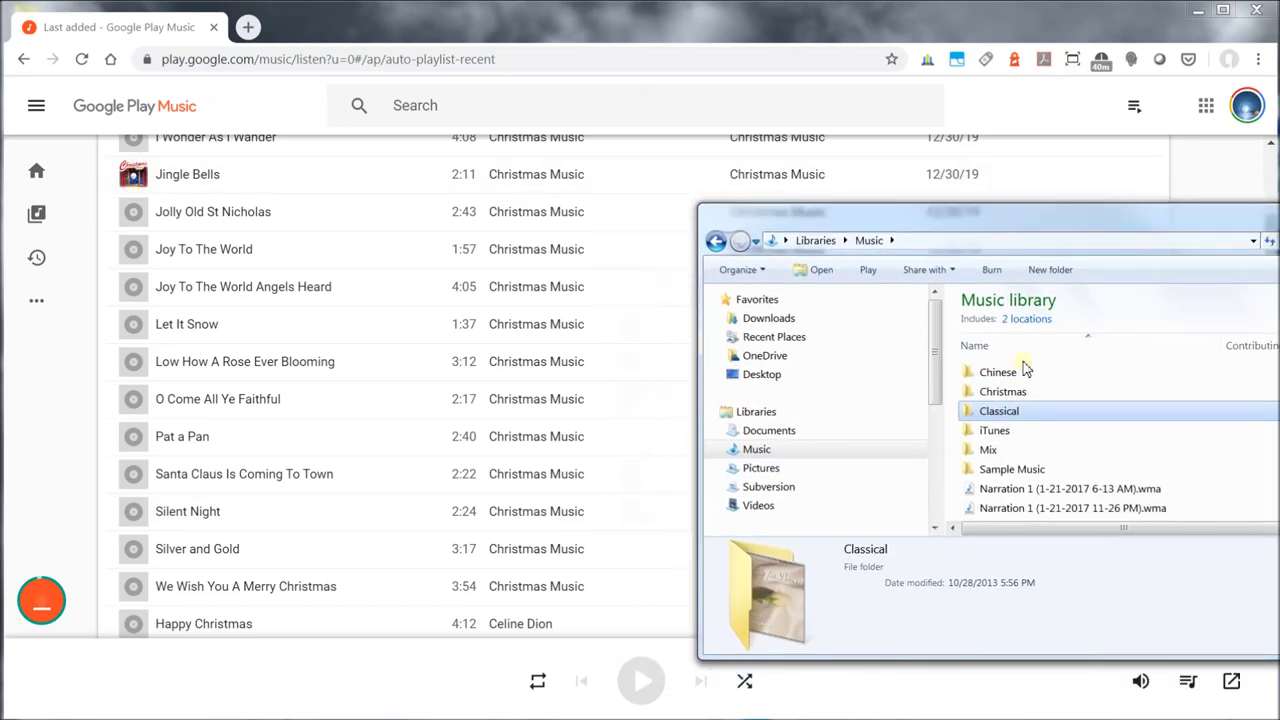
double_click(1012, 418)
left_click_drag(1112, 502, 523, 356)
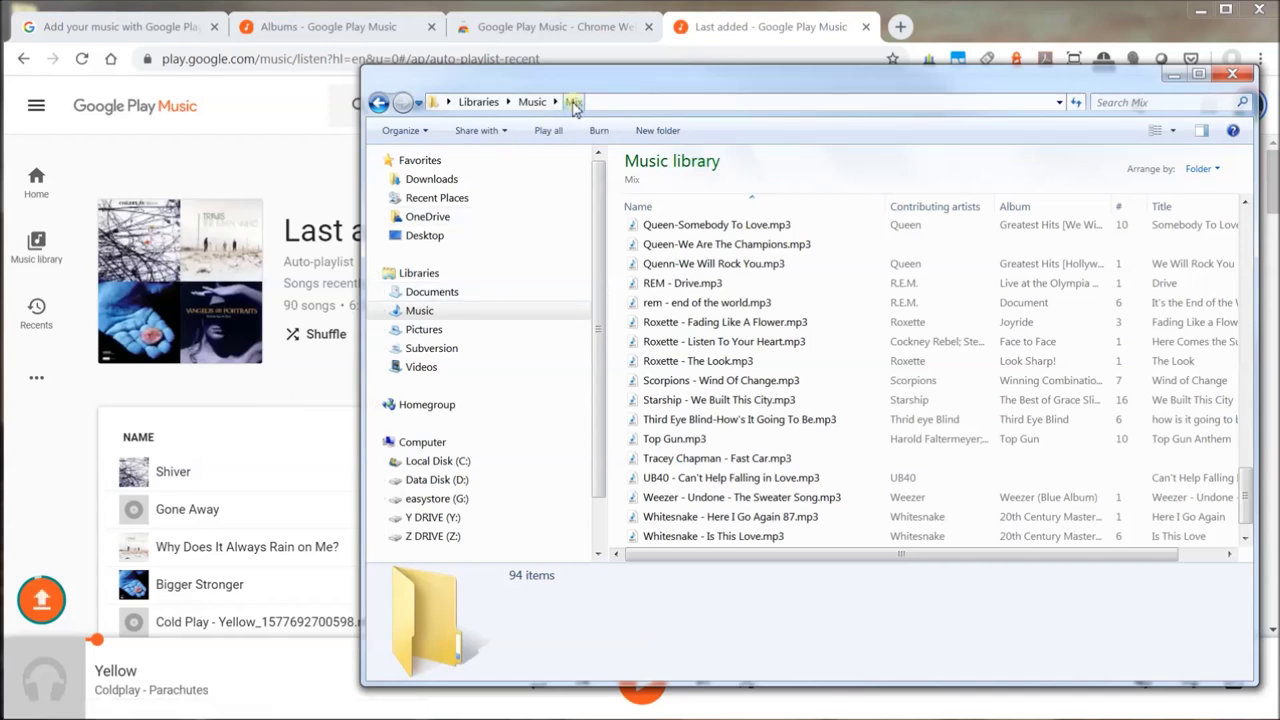
Return to the Last added playlist and confirm it now holds 90 songs
left_click(225, 390)
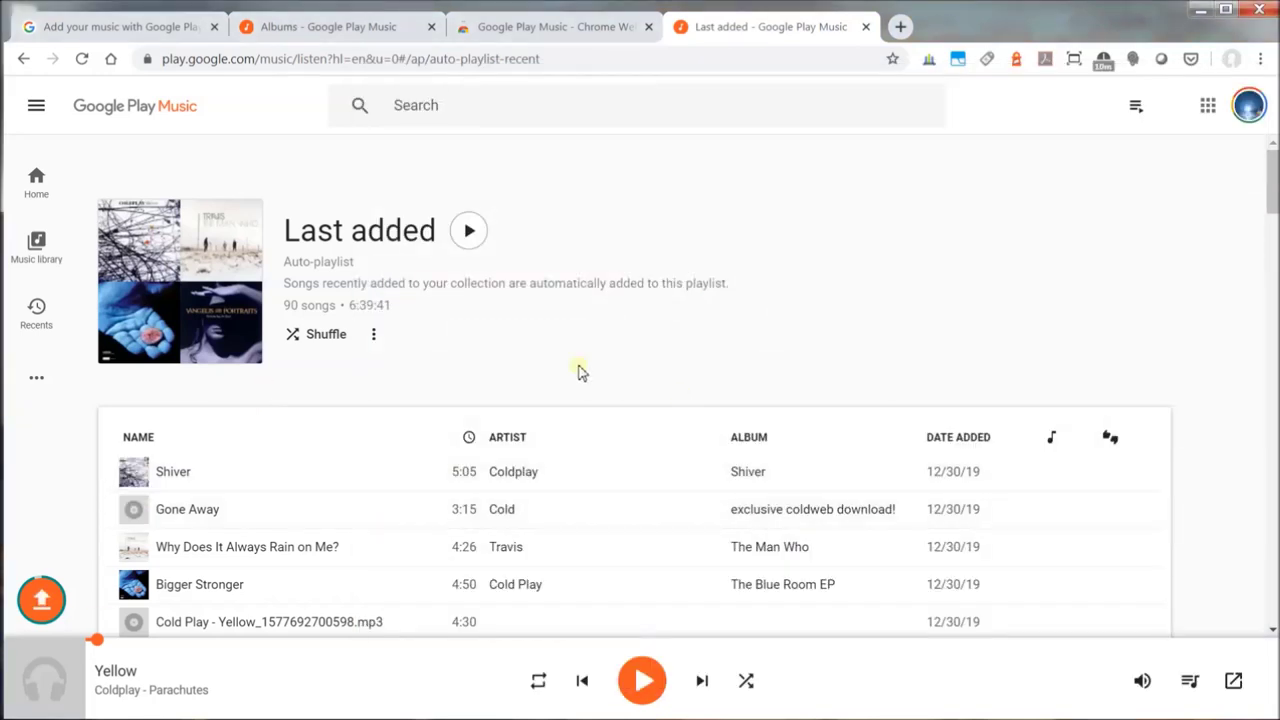